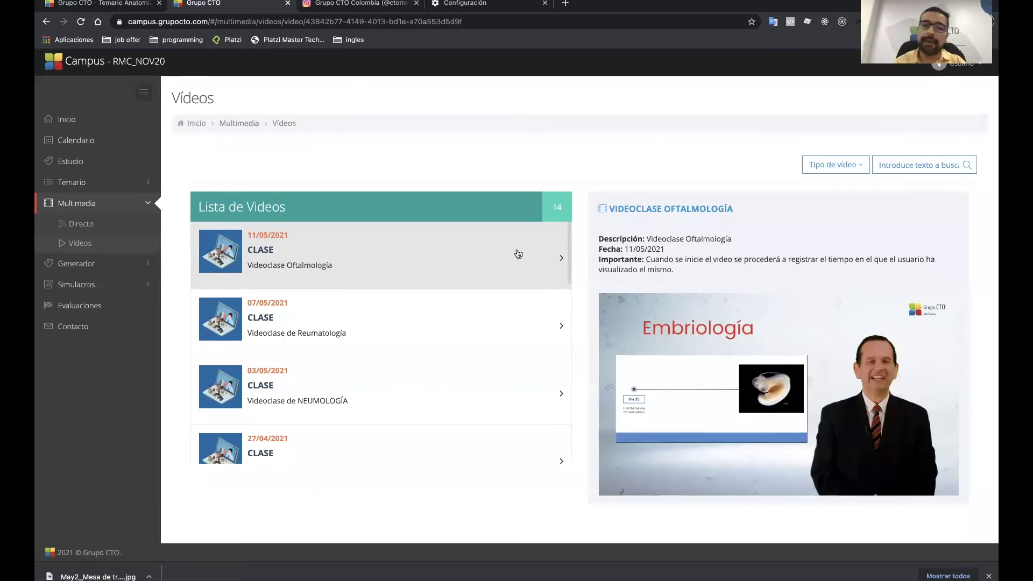
Open the evaluations section and start Evaluación Ginecología 1V from the list of evaluations not yet taken
{"action": "left_click", "coordinate": [105, 313]}
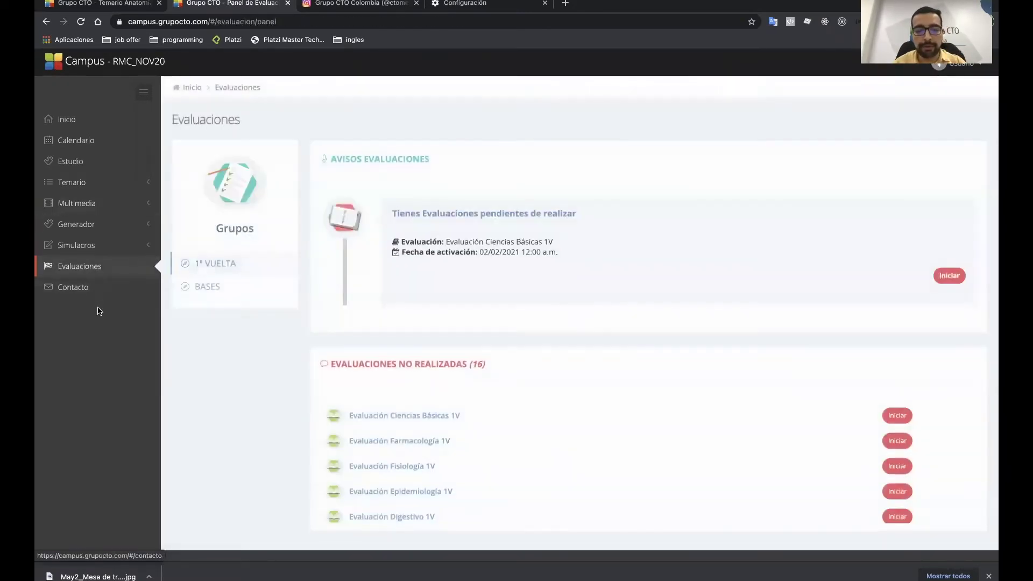
{"action": "scroll", "coordinate": [479, 439], "scroll_direction": "down", "scroll_amount": 2}
{"action": "scroll", "coordinate": [479, 439], "scroll_direction": "up", "scroll_amount": 2}
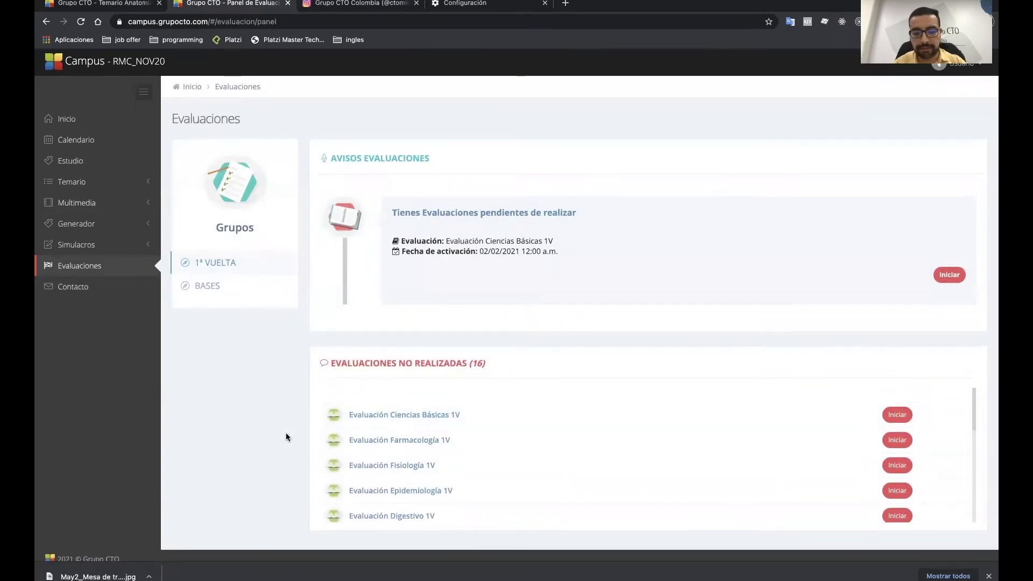
{"action": "scroll", "coordinate": [286, 433], "scroll_direction": "down", "scroll_amount": 1}
{"action": "scroll", "coordinate": [469, 457], "scroll_direction": "down", "scroll_amount": 2}
{"action": "scroll", "coordinate": [469, 456], "scroll_direction": "down", "scroll_amount": 3}
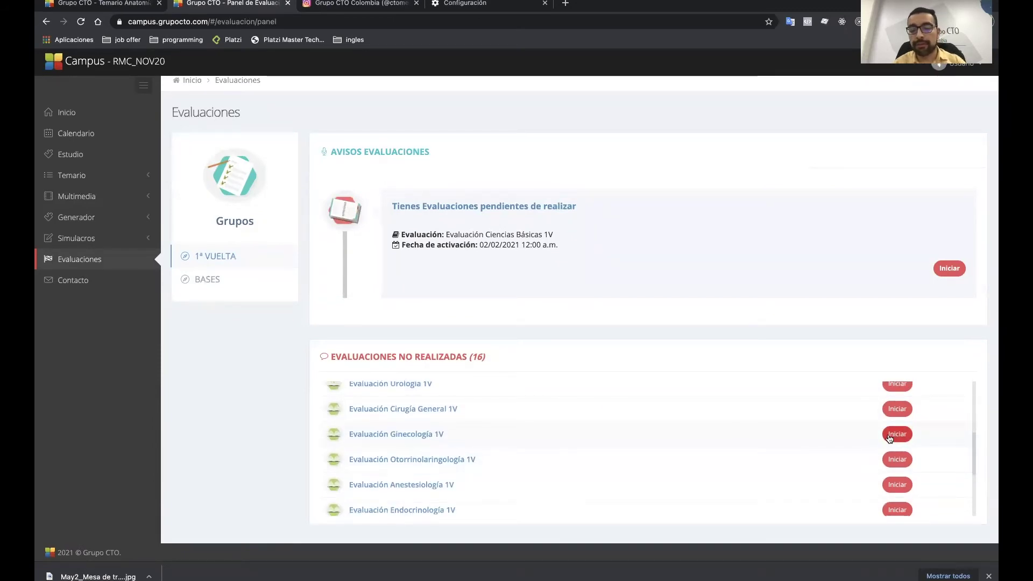
{"action": "left_click", "coordinate": [890, 437]}
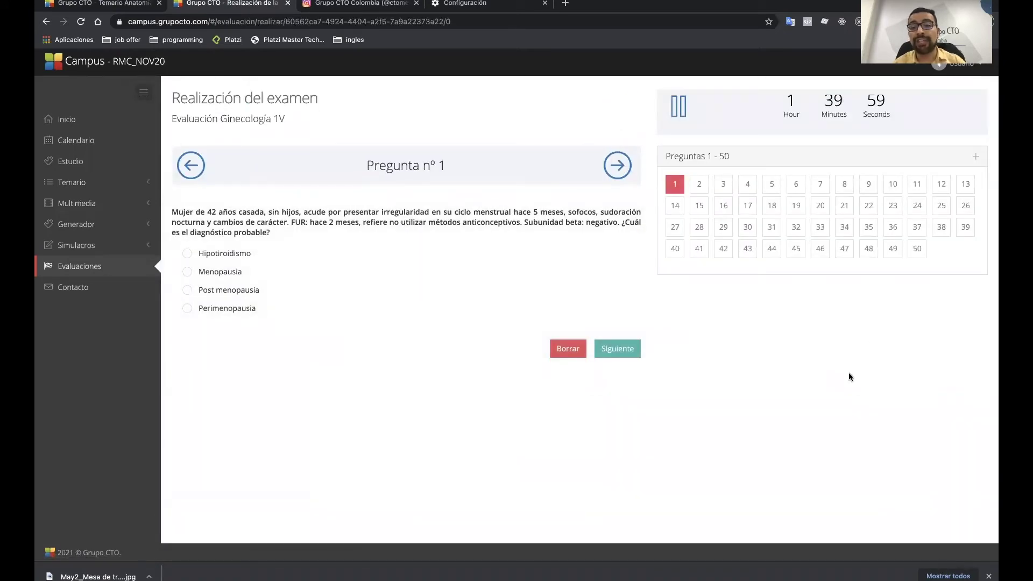
Answer exam question 1 with "Hipotiroidismo" and question 2 with "Fibroma", advancing to question 3
{"action": "left_click", "coordinate": [214, 266]}
{"action": "left_click", "coordinate": [617, 166]}
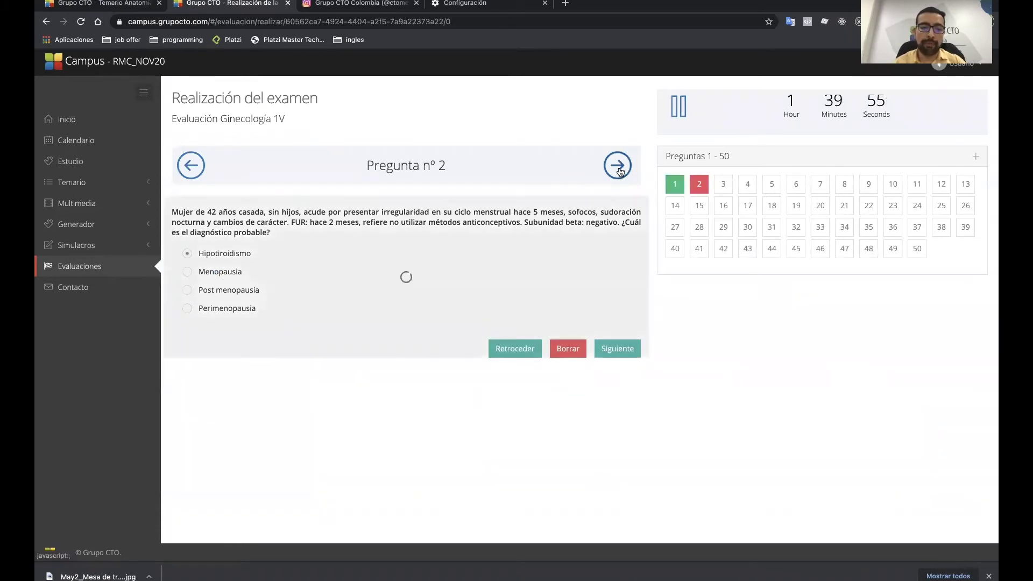
{"action": "left_click", "coordinate": [213, 252]}
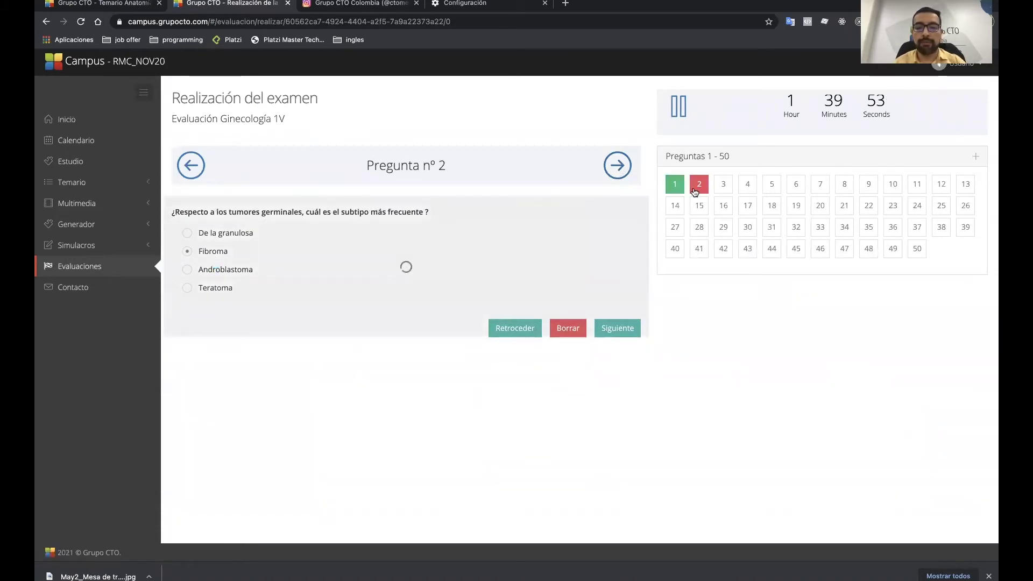
{"action": "left_click", "coordinate": [615, 166]}
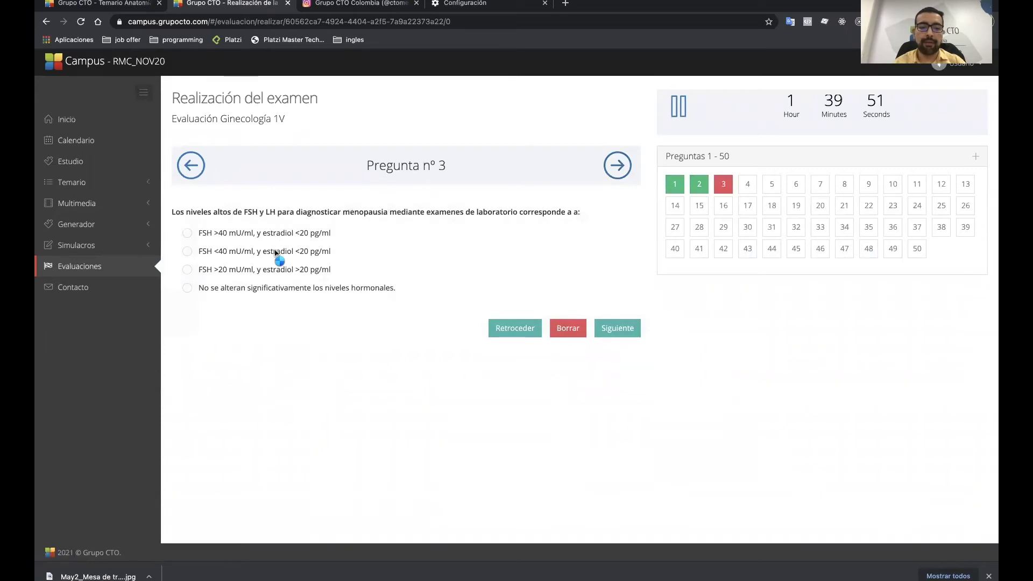
Answer exam question 3 with "FSH <40 mU/ml, y estradiol <20 pg/ml" and question 4 with "Aborto incompleto", advancing to question 5
{"action": "left_click", "coordinate": [276, 252]}
{"action": "left_click", "coordinate": [617, 165]}
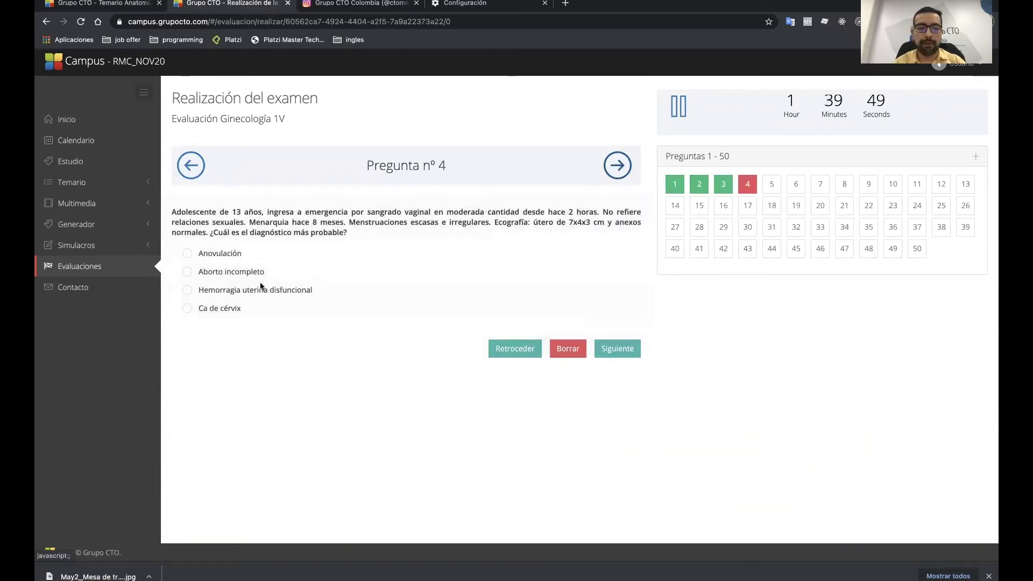
{"action": "left_click", "coordinate": [244, 273]}
{"action": "left_click", "coordinate": [617, 166]}
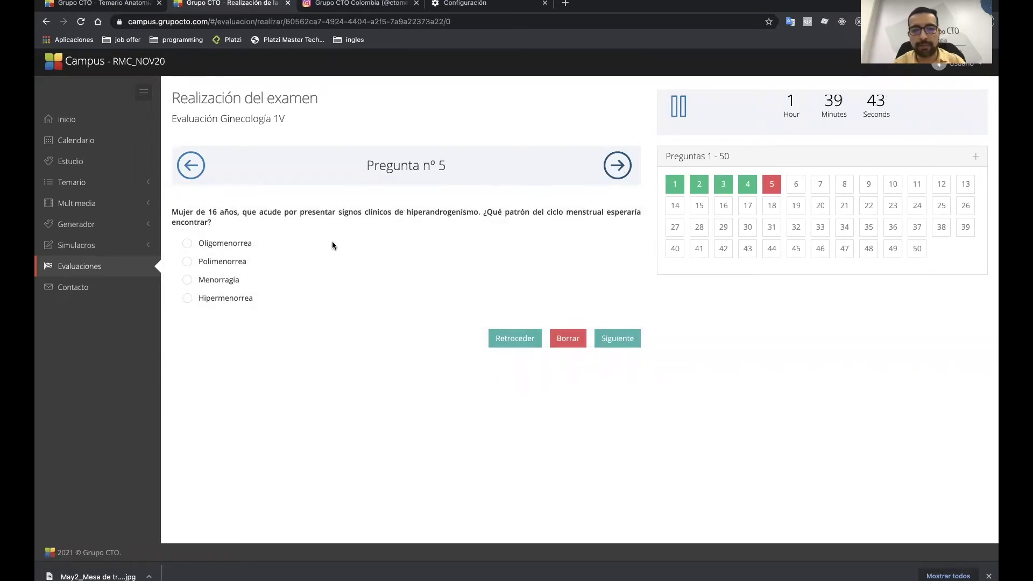
Return to the evaluations overview and look through the pending evaluations in the BASES group
{"action": "left_click", "coordinate": [92, 270]}
{"action": "scroll", "coordinate": [430, 408], "scroll_direction": "down", "scroll_amount": 5}
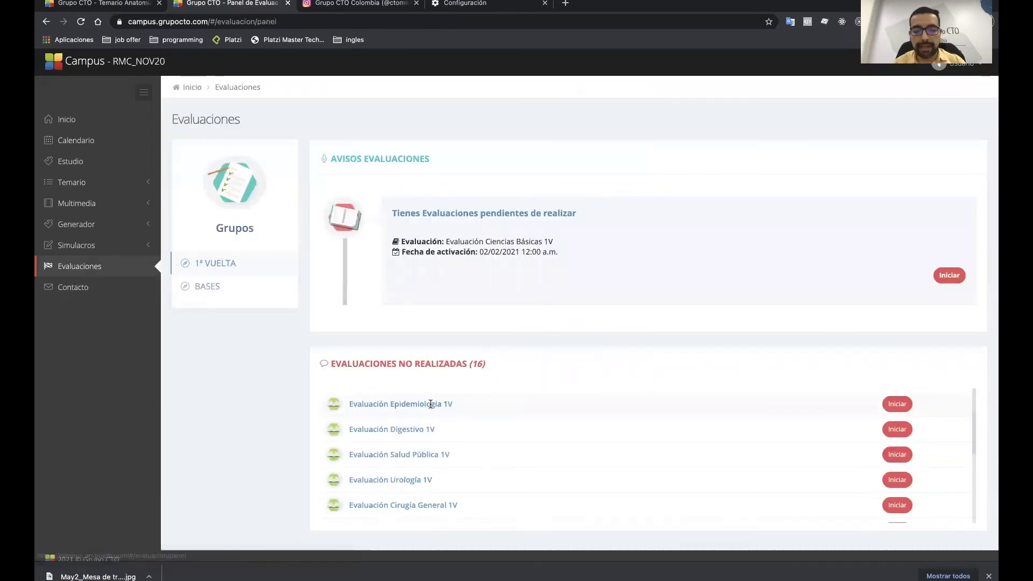
{"action": "left_click", "coordinate": [238, 288]}
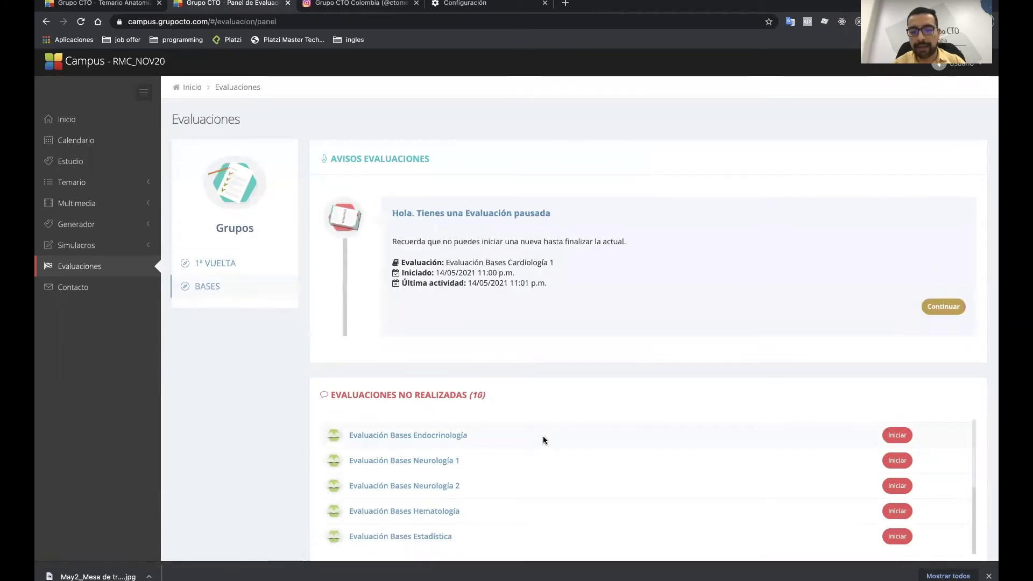
{"action": "scroll", "coordinate": [545, 438], "scroll_direction": "down", "scroll_amount": 1}
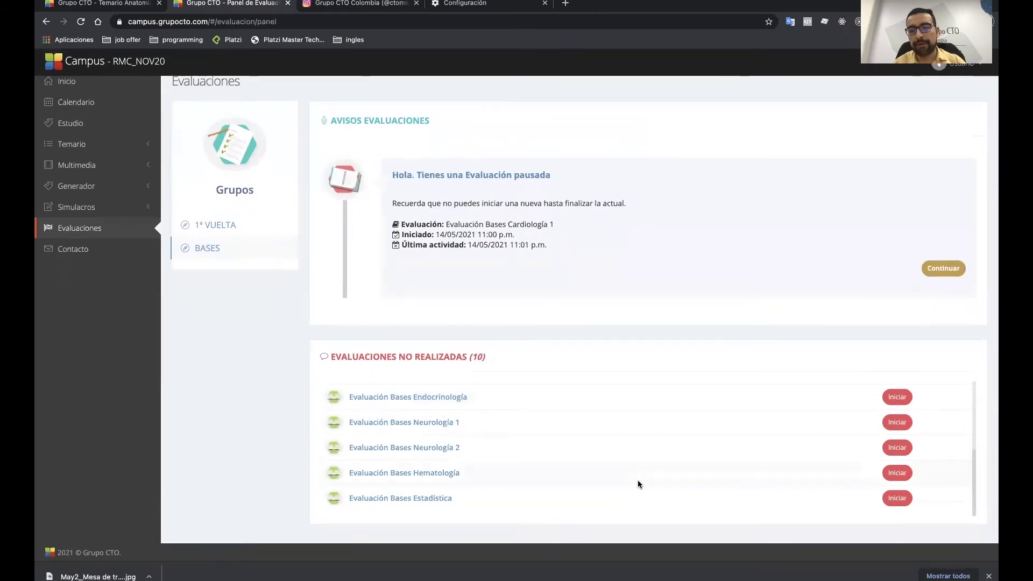
{"action": "scroll", "coordinate": [638, 483], "scroll_direction": "up", "scroll_amount": 3}
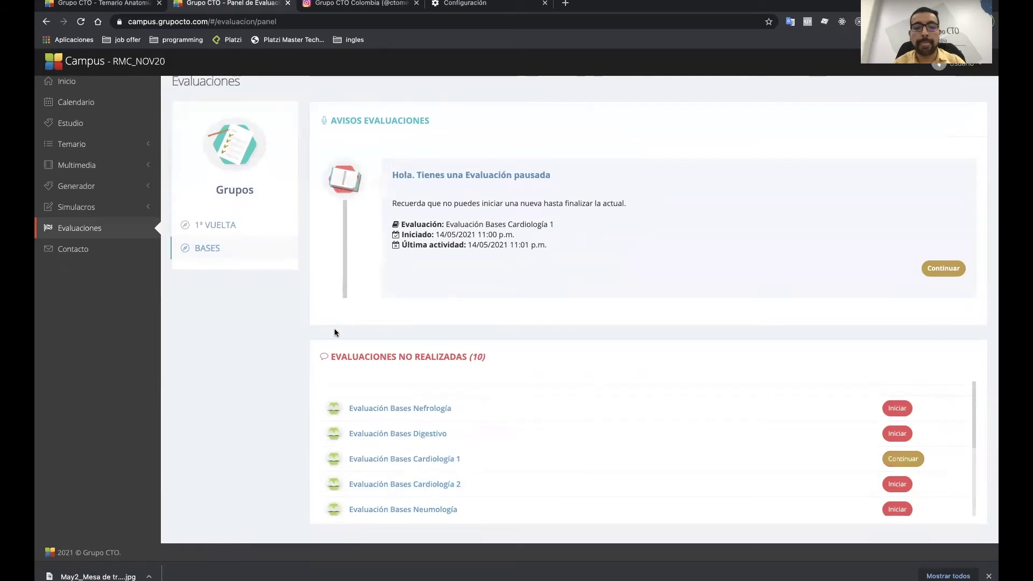
{"action": "scroll", "coordinate": [233, 259], "scroll_direction": "up", "scroll_amount": 1}
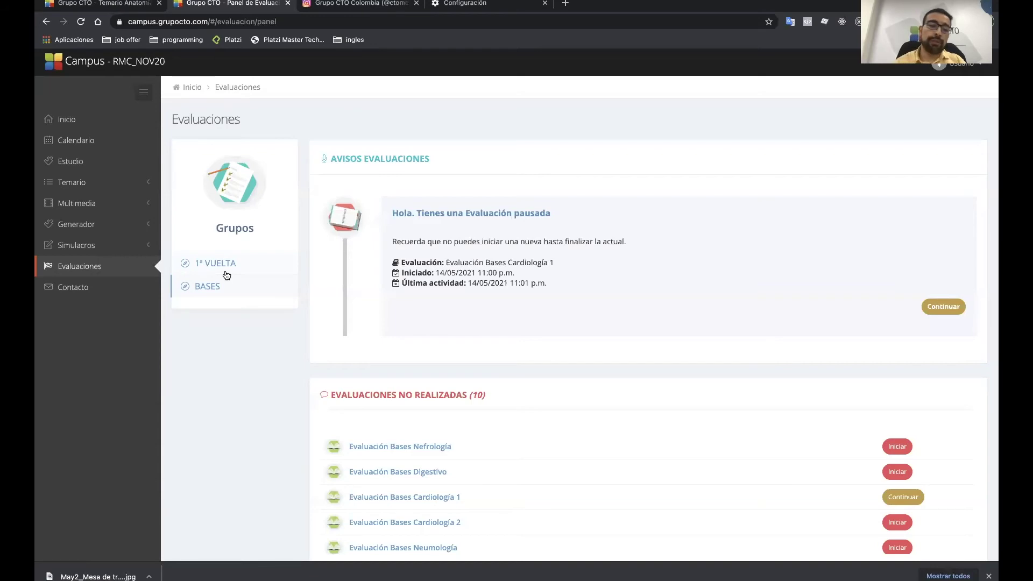
Generate a custom 10-question self-assessment on Ginecología y Obstetricia with the difficulty set to Cualquiera
{"action": "left_click", "coordinate": [104, 224]}
{"action": "scroll", "coordinate": [102, 235], "scroll_direction": "down", "scroll_amount": 1}
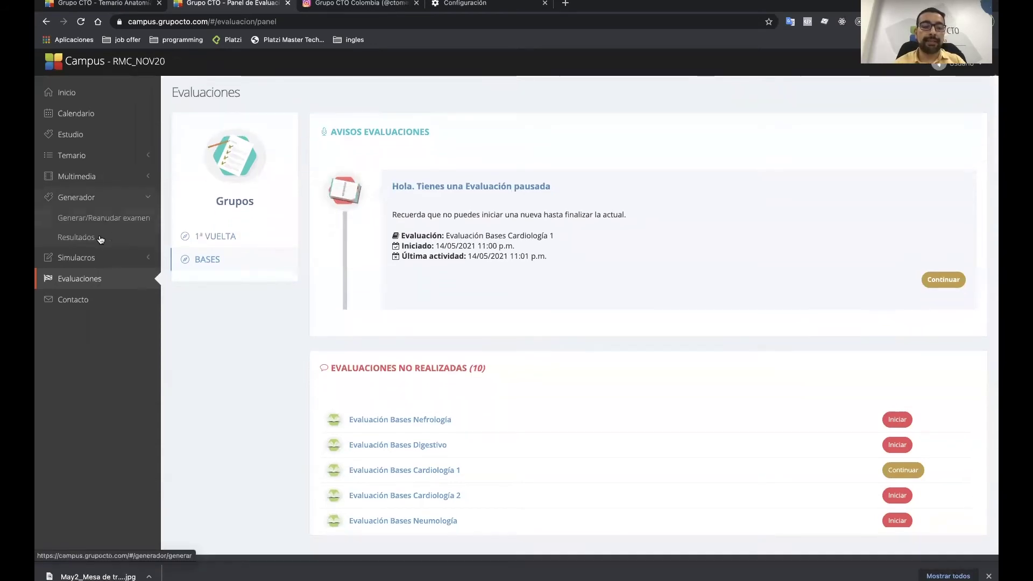
{"action": "left_click", "coordinate": [103, 215]}
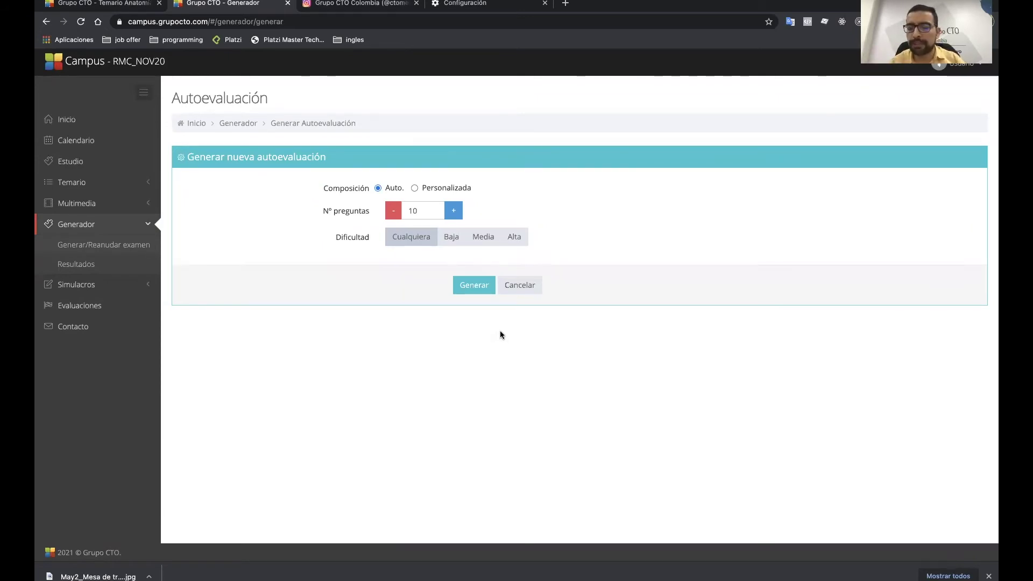
{"action": "left_click", "coordinate": [415, 188]}
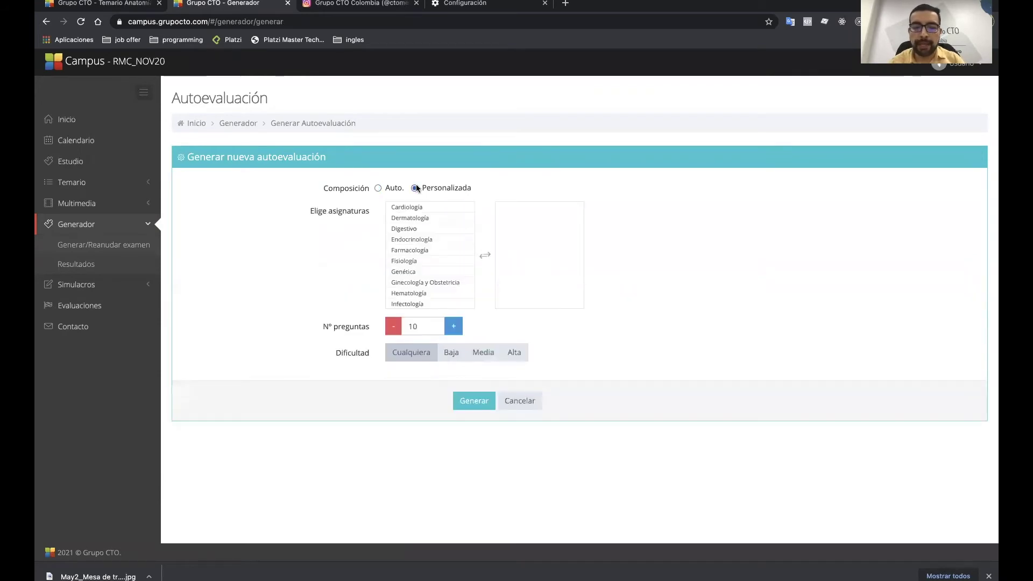
{"action": "scroll", "coordinate": [422, 263], "scroll_direction": "down", "scroll_amount": 1}
{"action": "left_click", "coordinate": [431, 276]}
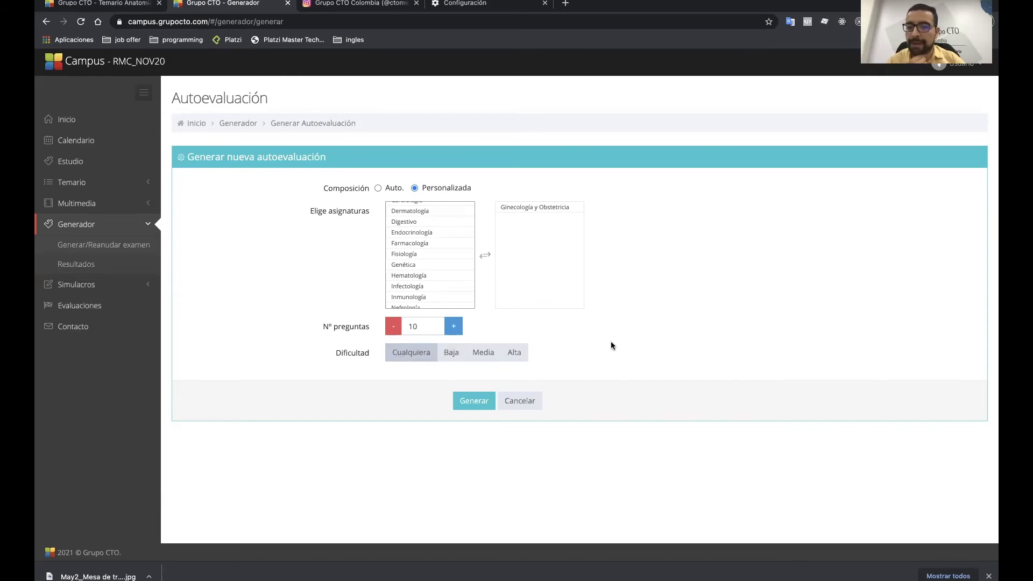
{"action": "left_click", "coordinate": [475, 400]}
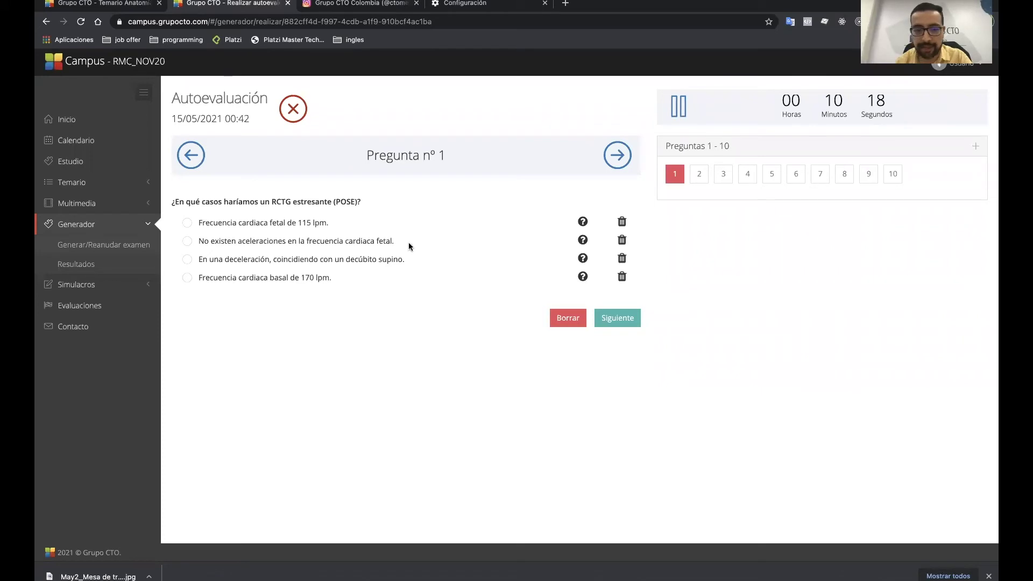
Answer self-assessment question 1 with "En una deceleración, coincidiendo con un decúbito supino" and question 2 with "Desprendimiento prematuro de placenta", advancing to question 3
{"action": "left_click", "coordinate": [214, 260]}
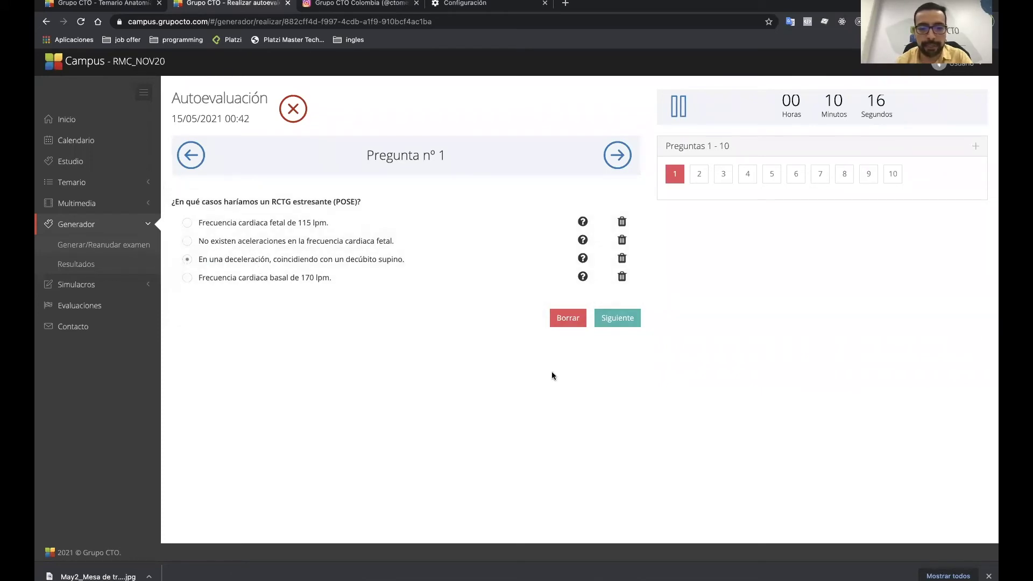
{"action": "left_click", "coordinate": [618, 319]}
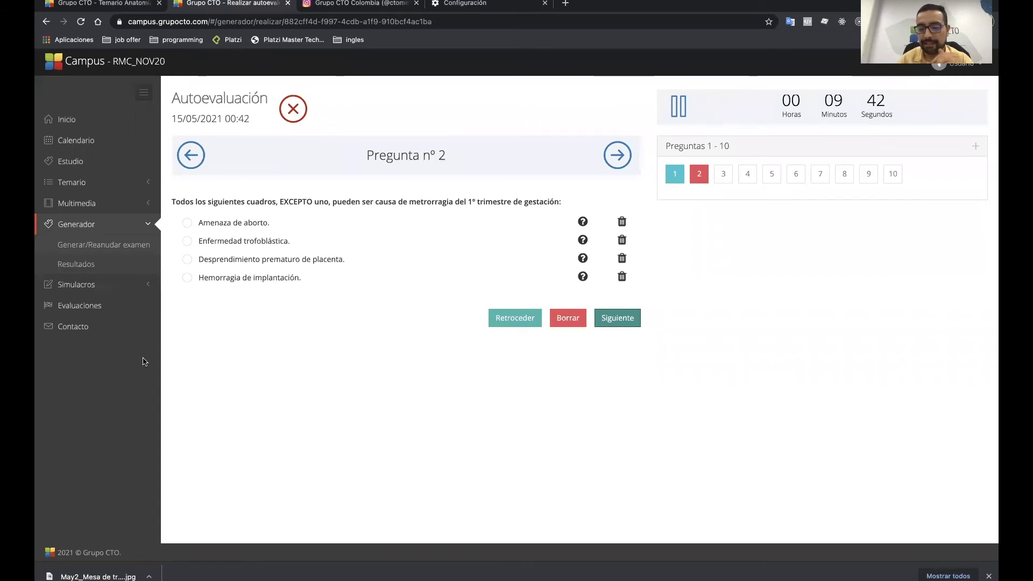
{"action": "left_click", "coordinate": [249, 258]}
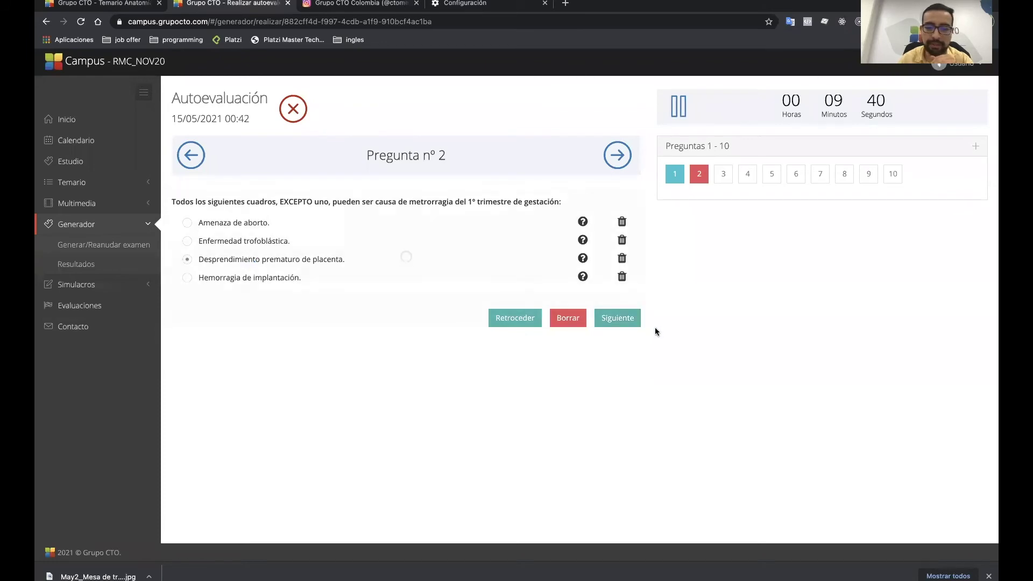
{"action": "left_click", "coordinate": [619, 321]}
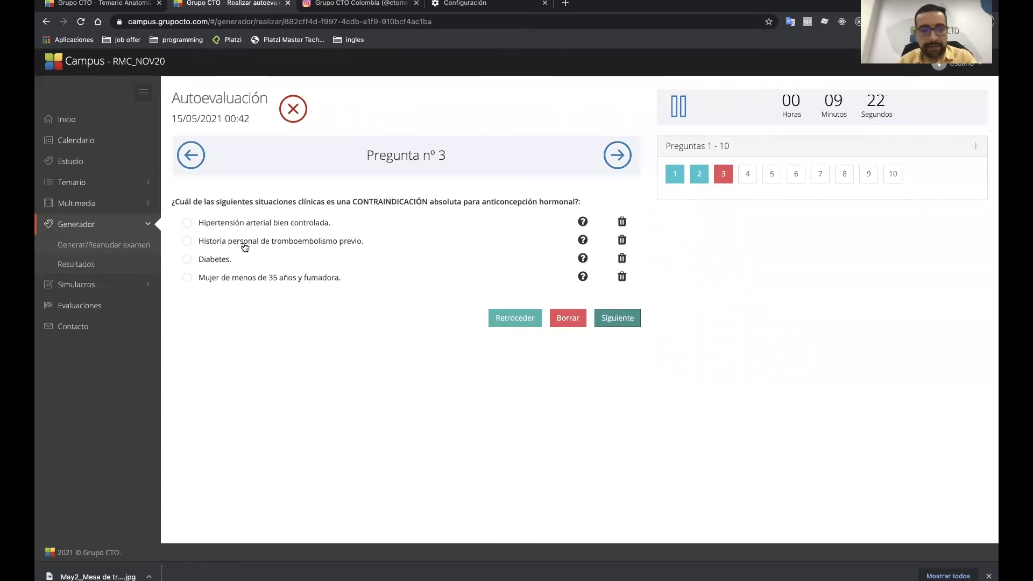
Answer self-assessment question 3 with "Historia personal de tromboembolismo previo" and question 4 with "Administración de oxitócicos", advancing to question 5
{"action": "left_click", "coordinate": [208, 241]}
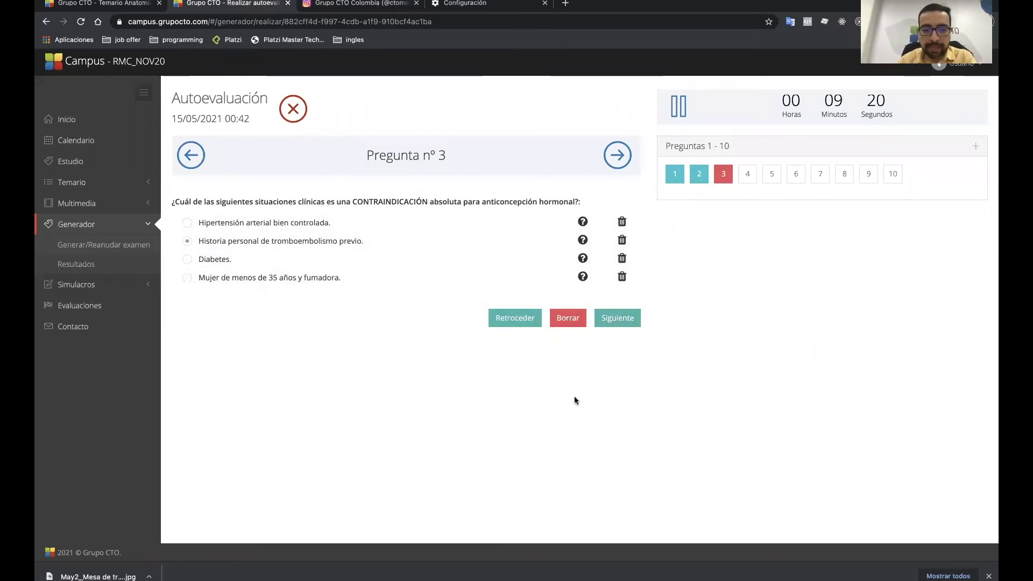
{"action": "left_click", "coordinate": [615, 322]}
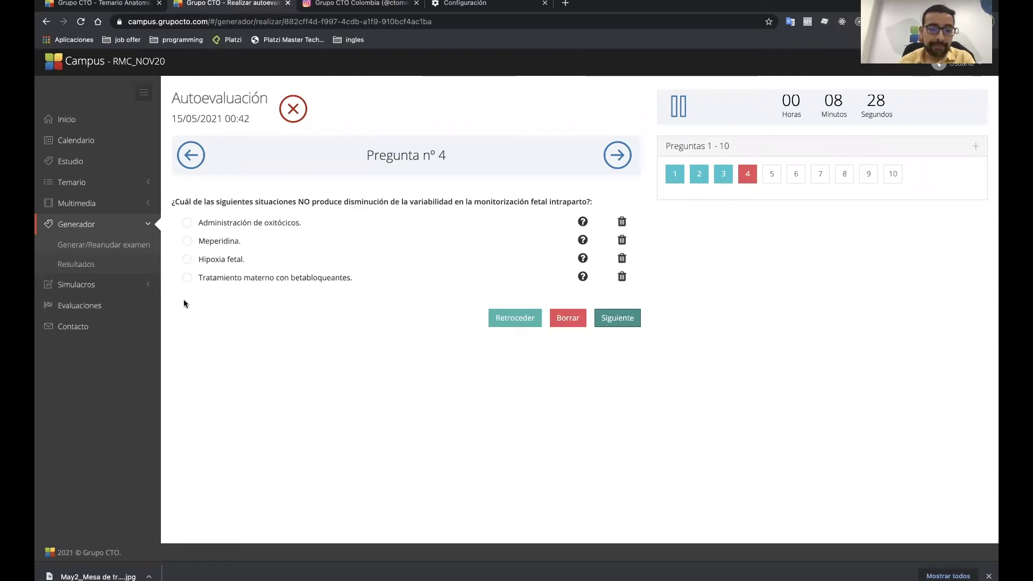
{"action": "left_click", "coordinate": [187, 222]}
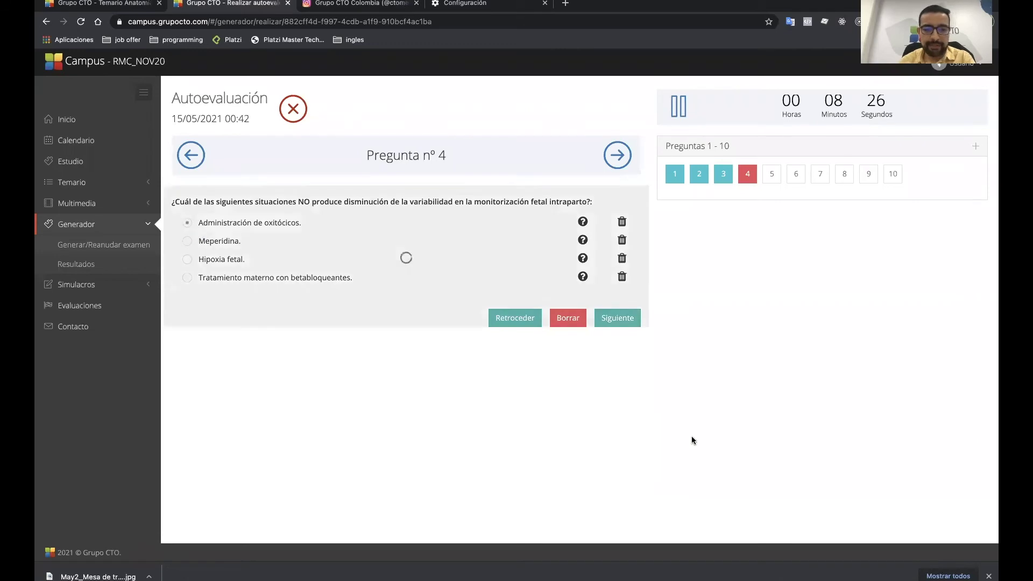
{"action": "left_click", "coordinate": [622, 319]}
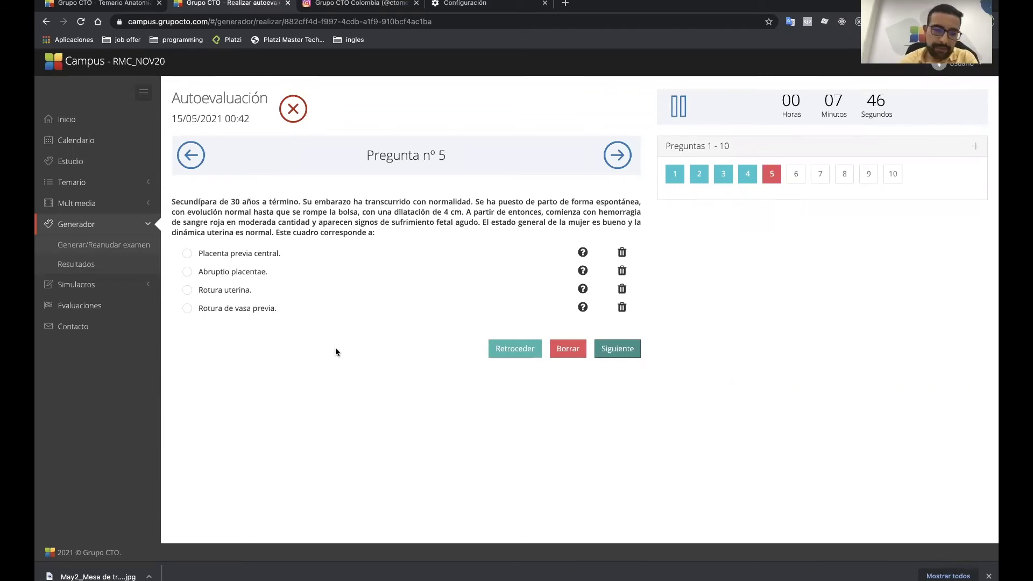
Answer self-assessment question 5 with "Abruptio placentae" and question 6 with "Hipertiroidismo", advancing to question 7
{"action": "left_click", "coordinate": [187, 272]}
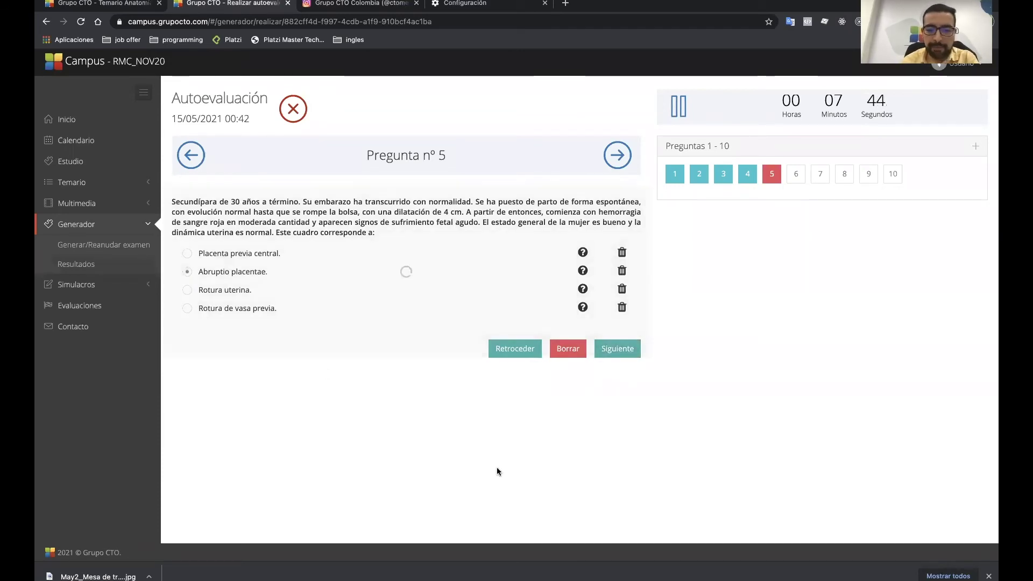
{"action": "left_click", "coordinate": [616, 348]}
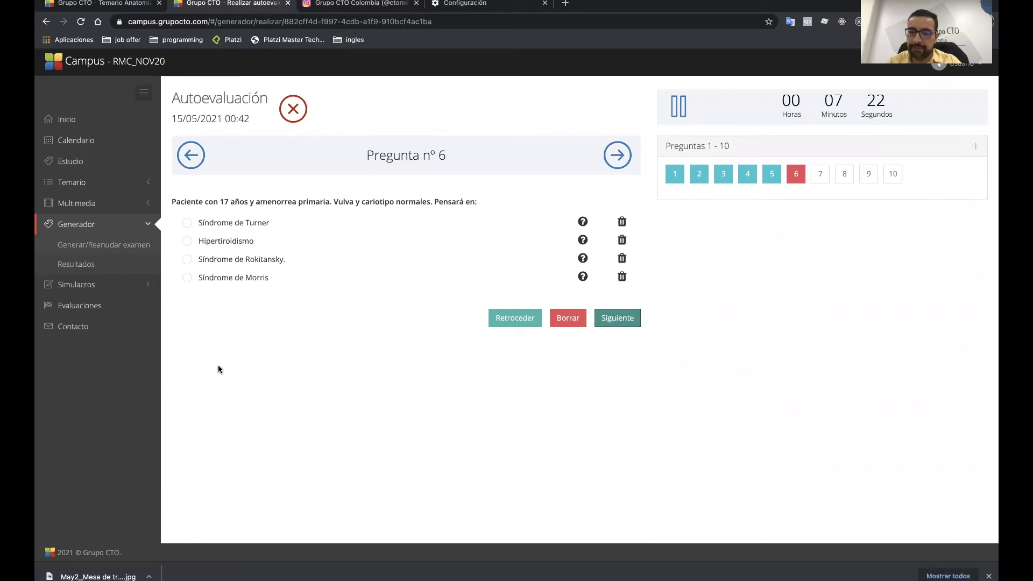
{"action": "left_click", "coordinate": [204, 243]}
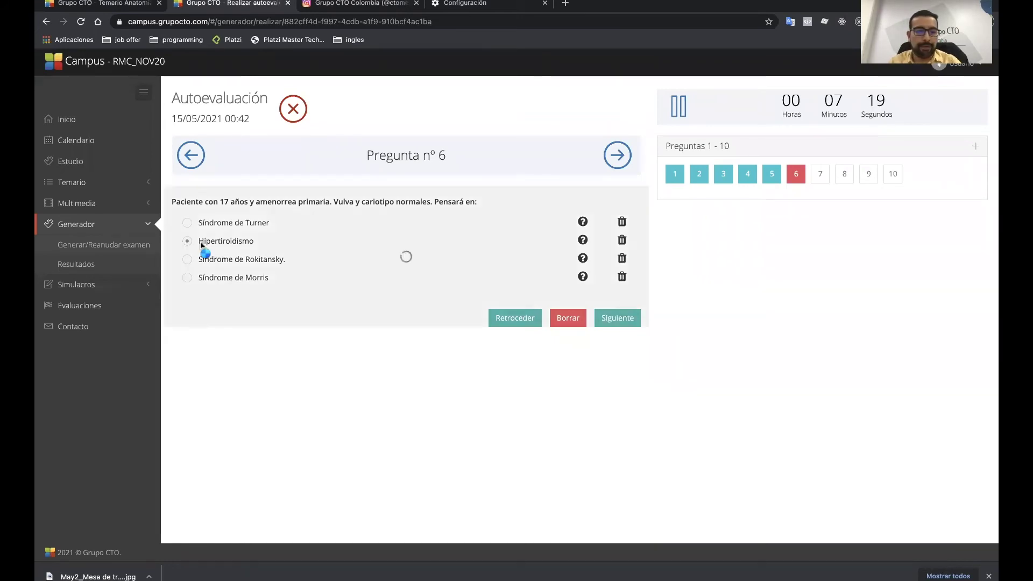
{"action": "left_click", "coordinate": [618, 320]}
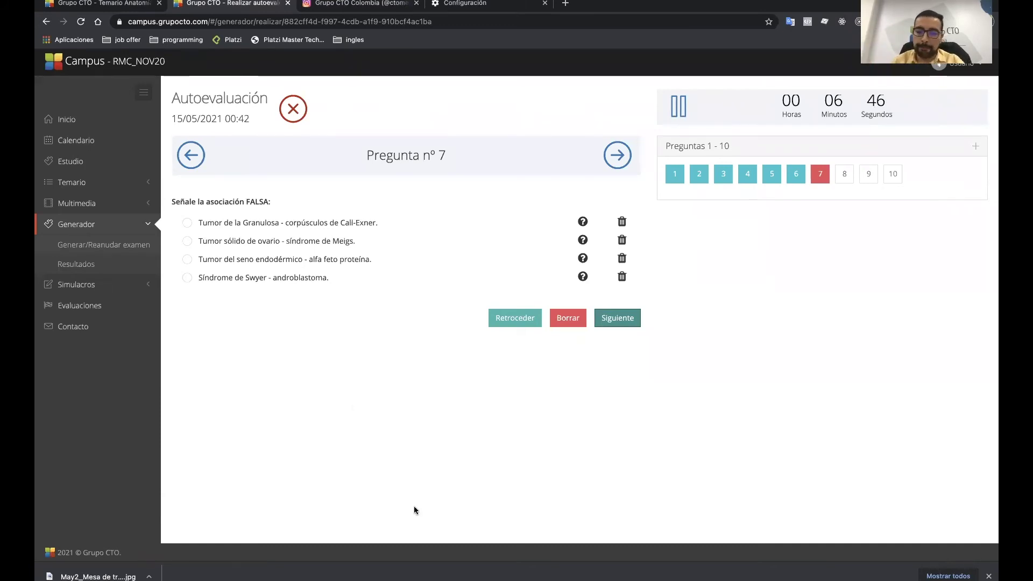
Answer self-assessment question 7 with "Síndrome de Swyer - androblastoma" and question 8 with "pT3N1M0", advancing to question 9
{"action": "left_click", "coordinate": [187, 278]}
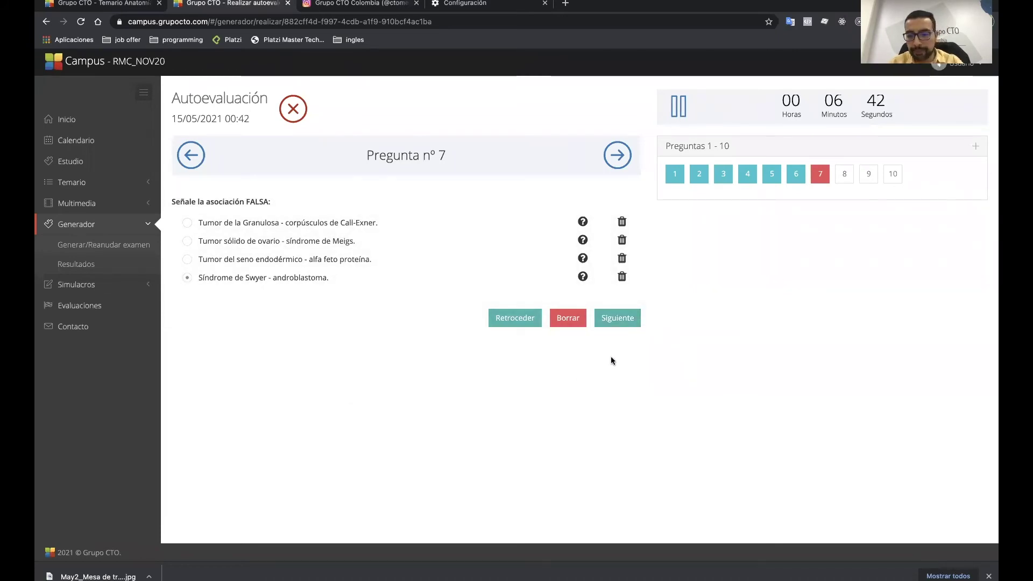
{"action": "left_click", "coordinate": [619, 318]}
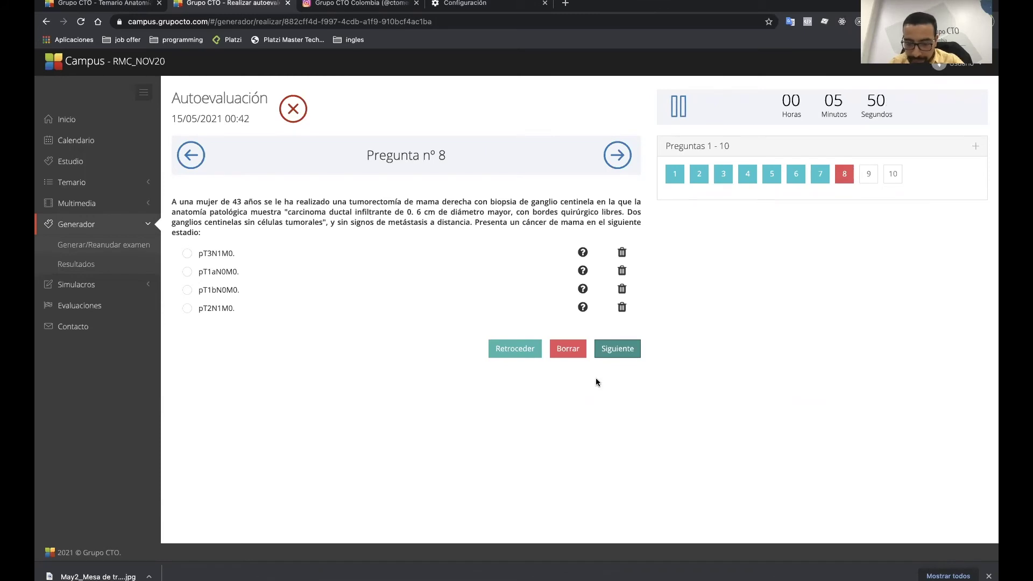
{"action": "left_click", "coordinate": [186, 256]}
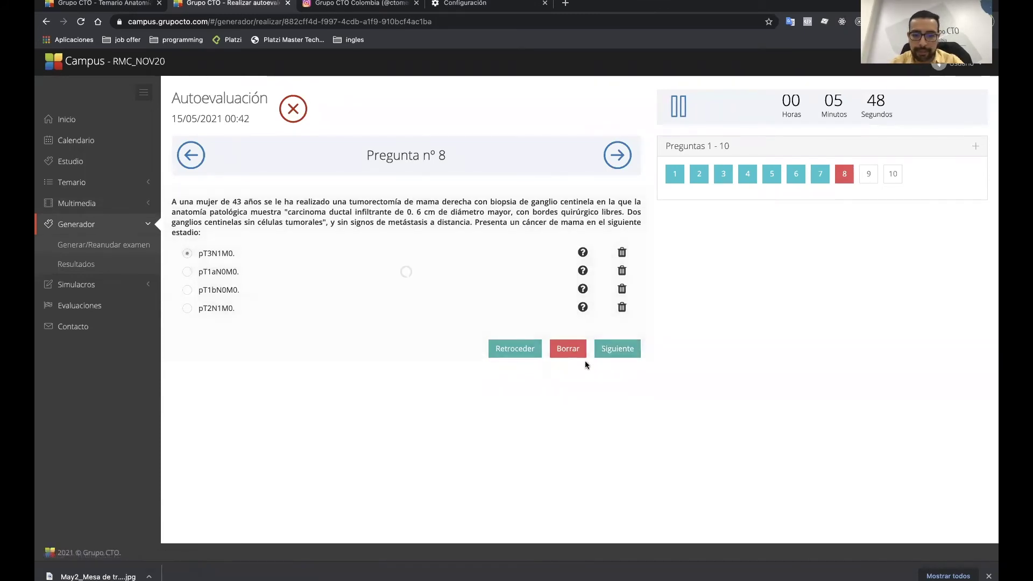
{"action": "left_click", "coordinate": [617, 351]}
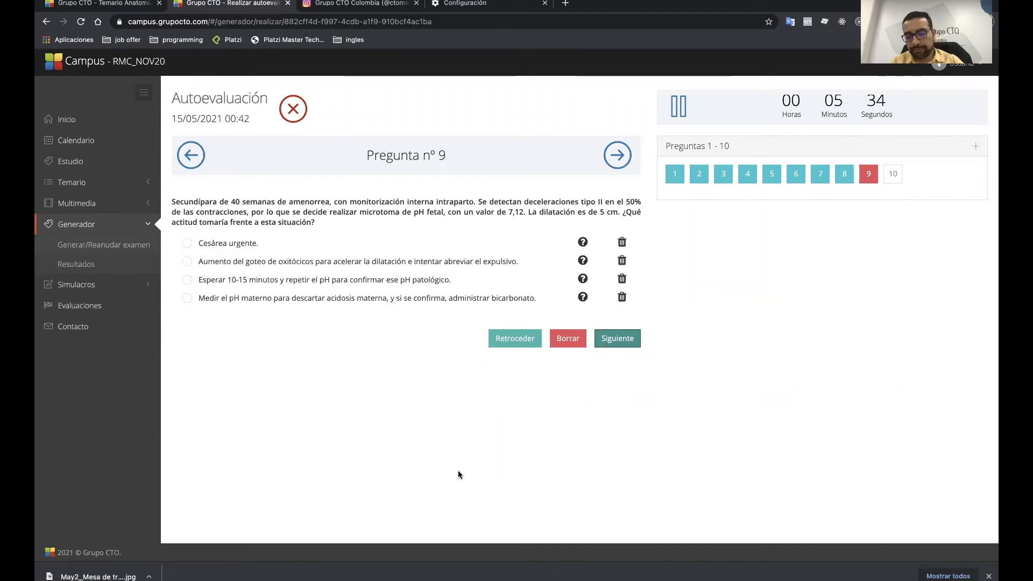
Answer self-assessment question 9 with "Cesárea urgente" and advance to question 10
{"action": "scroll", "coordinate": [456, 378], "scroll_direction": "down", "scroll_amount": 1}
{"action": "scroll", "coordinate": [456, 379], "scroll_direction": "up", "scroll_amount": 1}
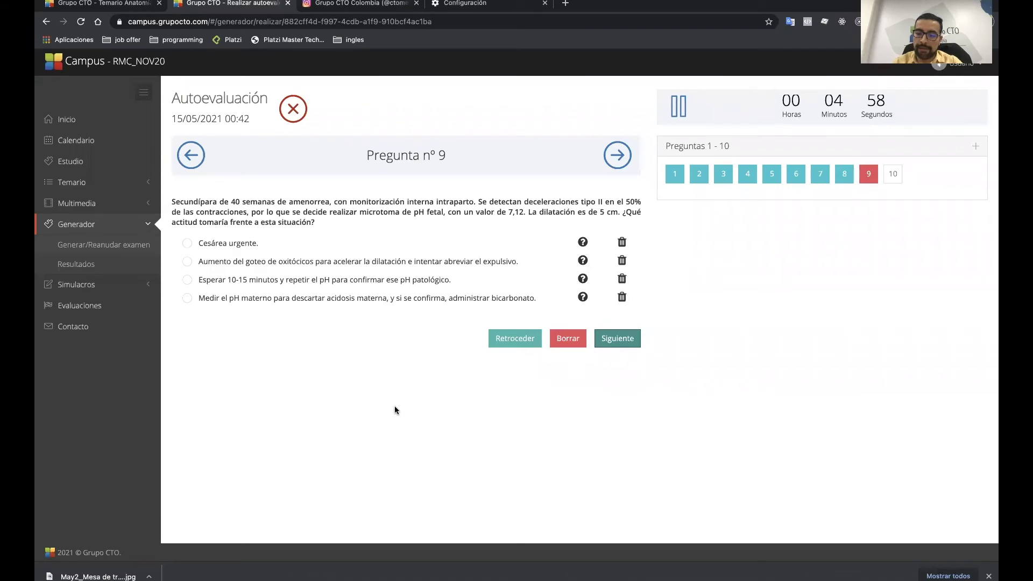
{"action": "left_click", "coordinate": [222, 244]}
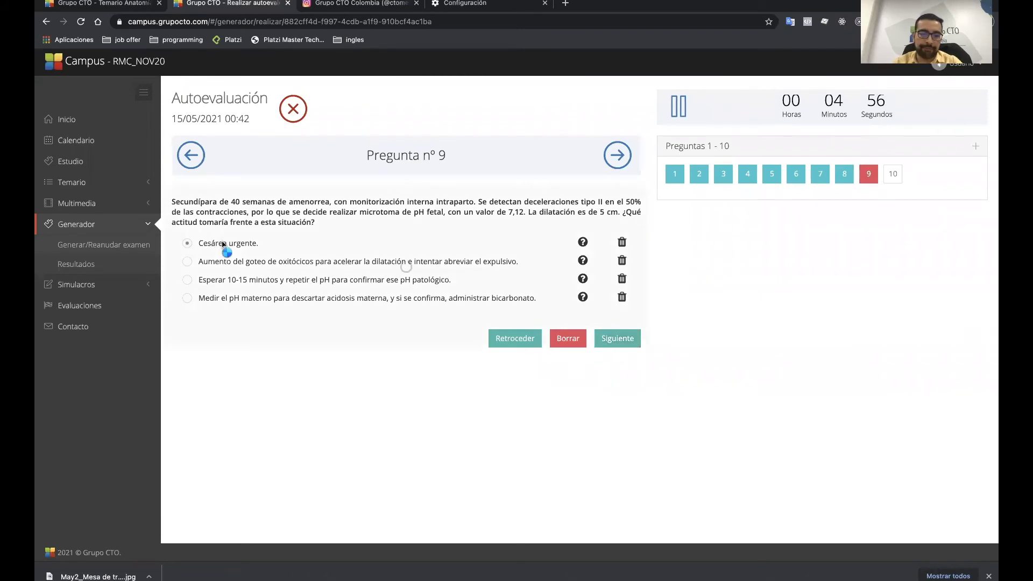
{"action": "left_click", "coordinate": [612, 342]}
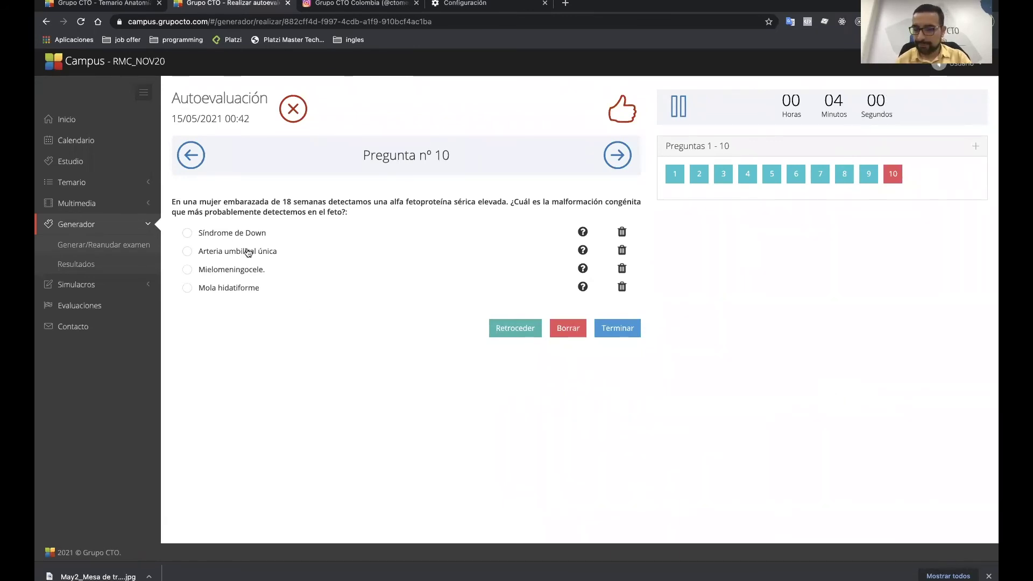
Answer self-assessment question 10 with "Mola hidatiforme" and finish the exam to obtain the result
{"action": "left_click", "coordinate": [234, 290]}
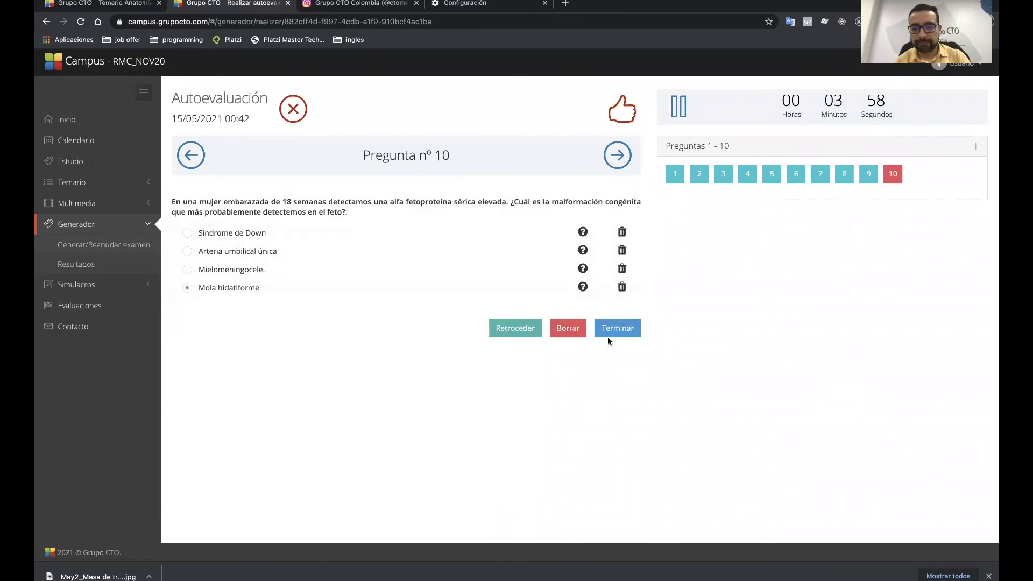
{"action": "left_click", "coordinate": [609, 333]}
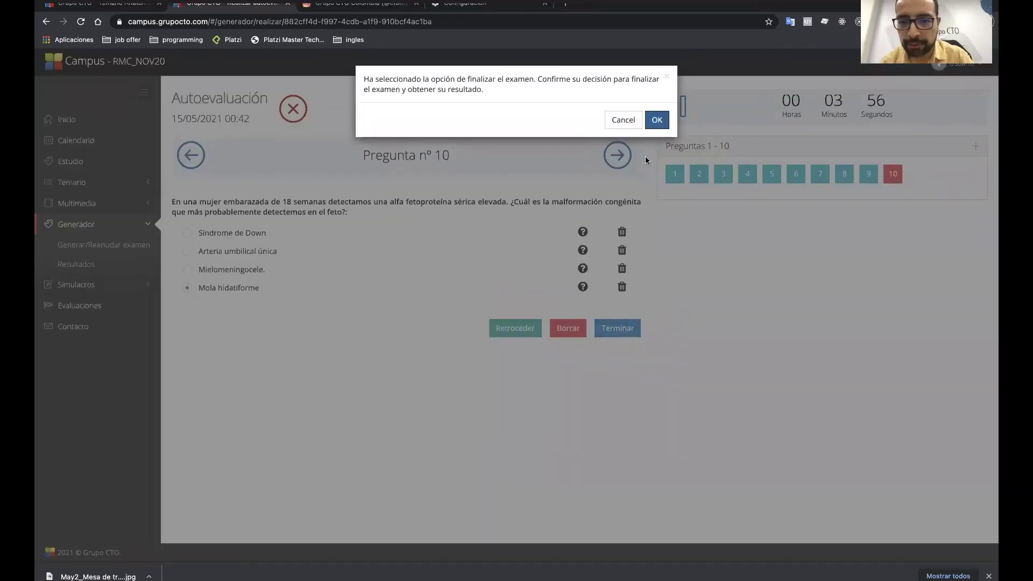
{"action": "left_click", "coordinate": [658, 122]}
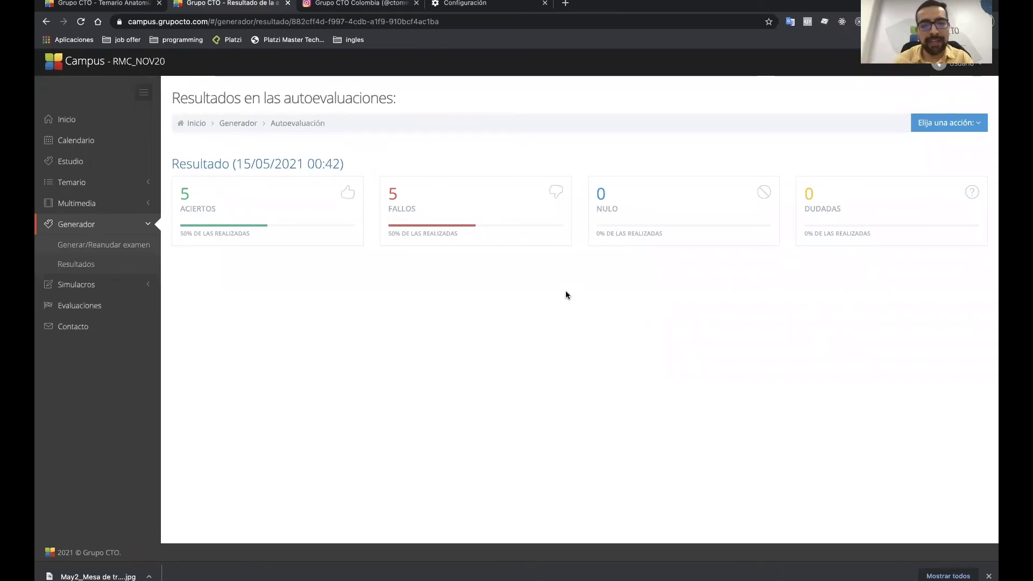
Open the exam review (Revisar examen) from the self-assessment results
{"action": "left_click", "coordinate": [949, 122]}
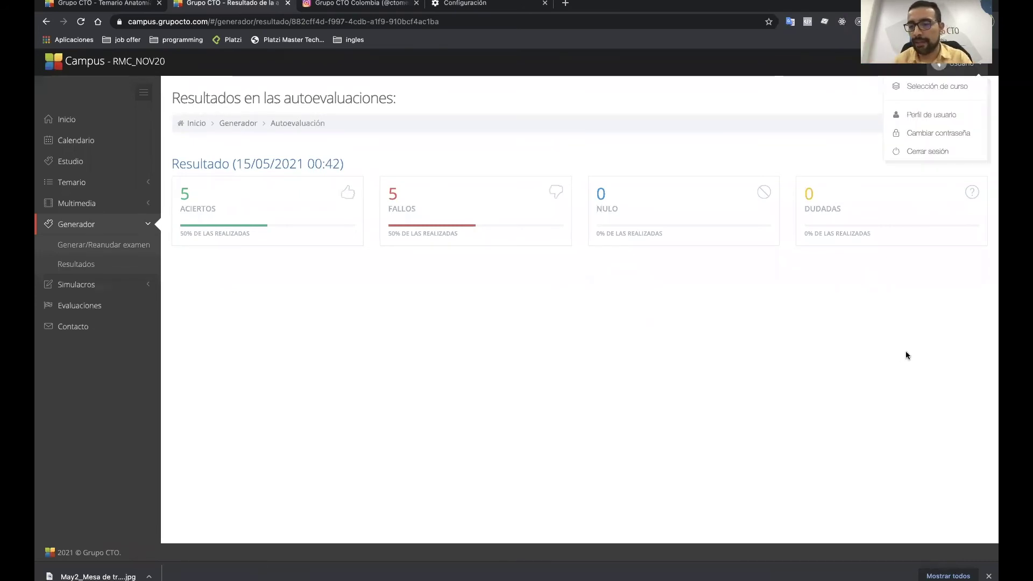
{"action": "left_click", "coordinate": [972, 135]}
{"action": "left_click", "coordinate": [973, 122]}
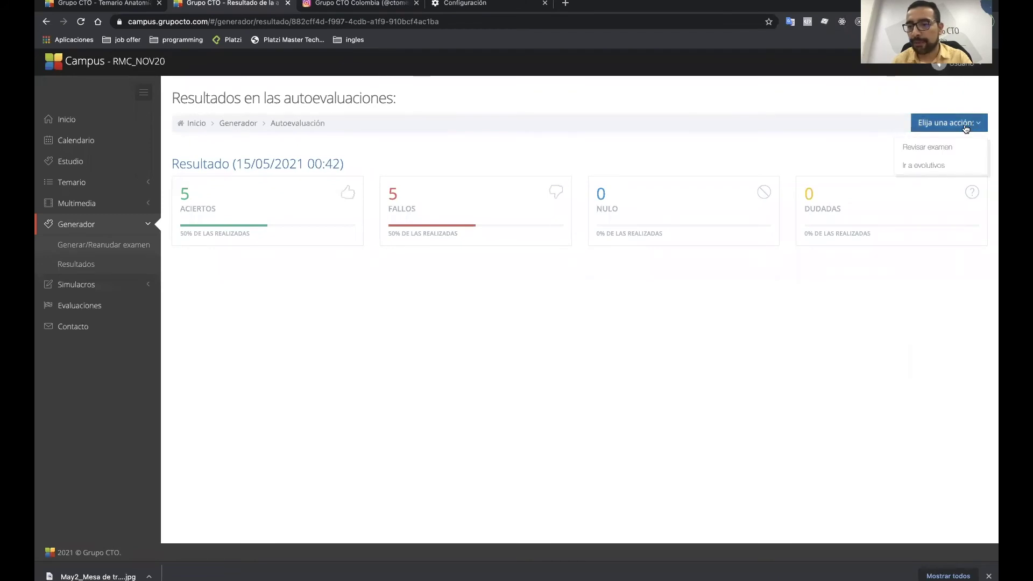
{"action": "left_click", "coordinate": [935, 144]}
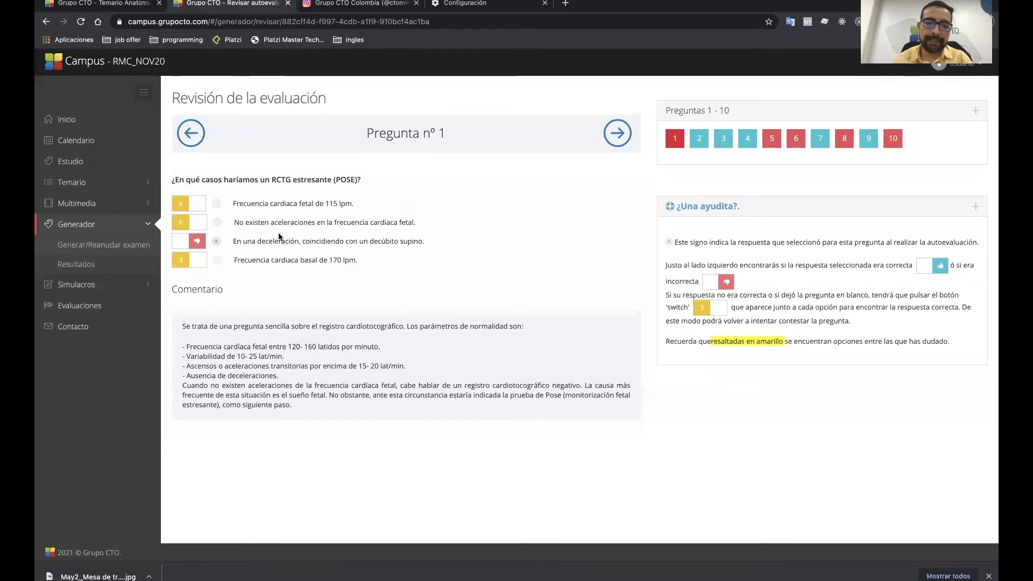
Reveal whether options a and b of reviewed question 1 are correct, and examine the explanatory comment
{"action": "left_click", "coordinate": [189, 227]}
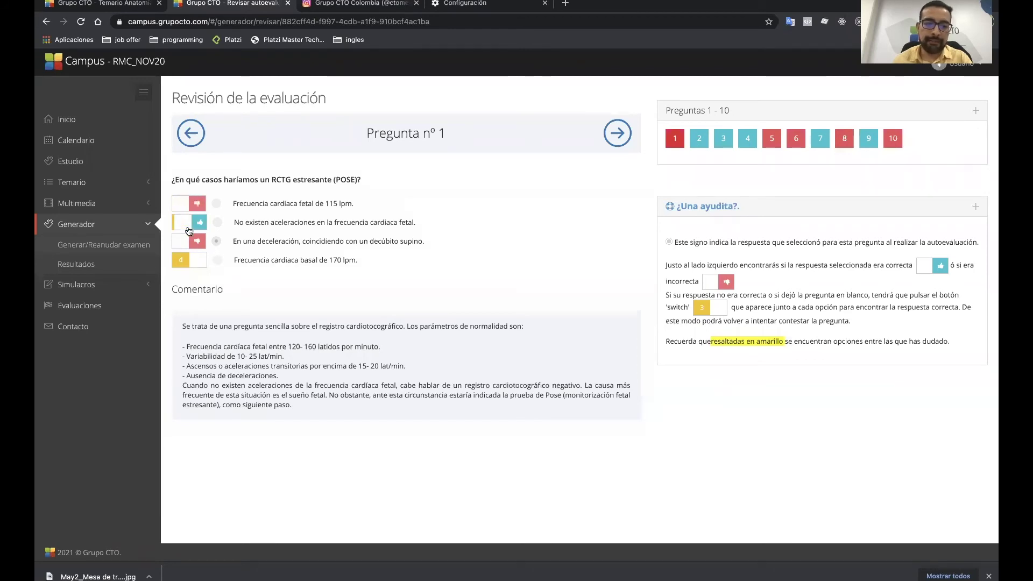
{"action": "left_click_drag", "start_coordinate": [235, 222], "coordinate": [440, 221]}
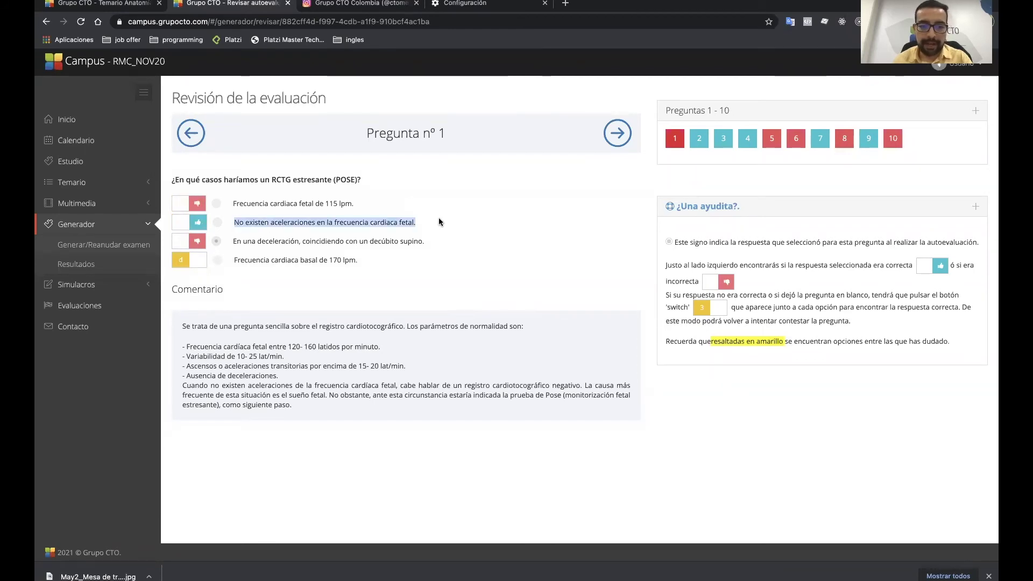
{"action": "left_click_drag", "start_coordinate": [290, 414], "coordinate": [181, 321]}
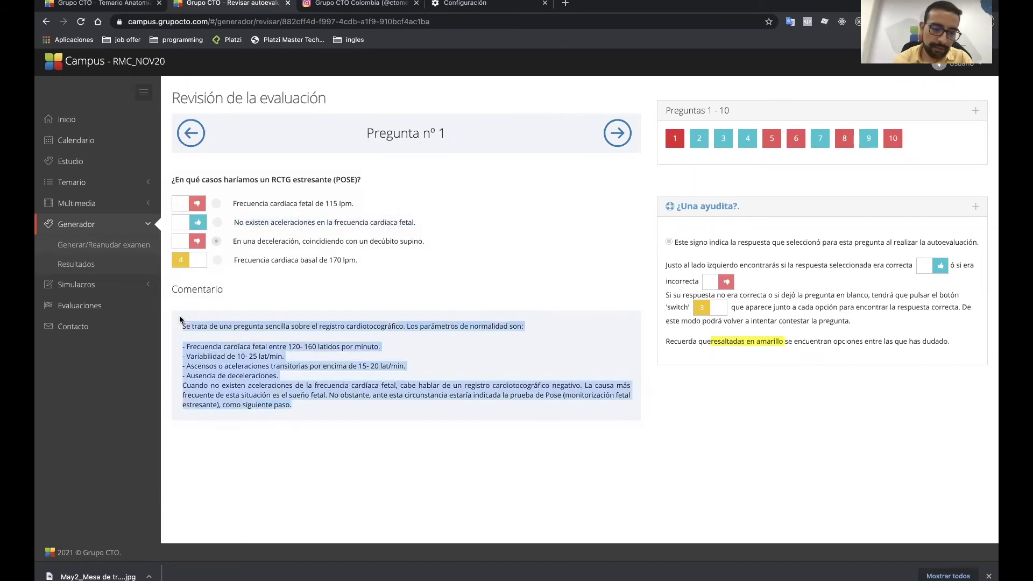
{"action": "left_click", "coordinate": [213, 368]}
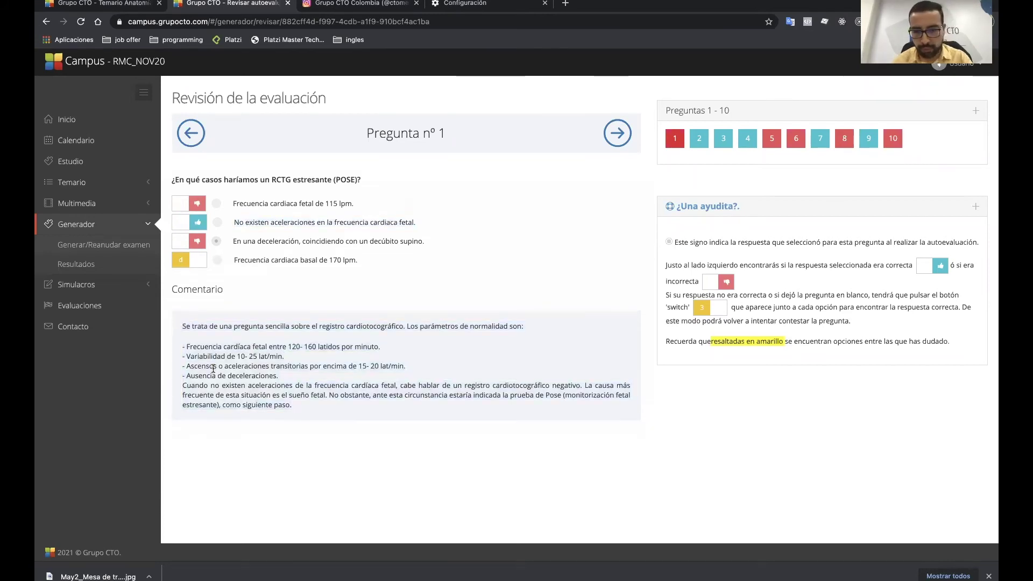
Review questions 2 and 3 of the self-assessment and examine their explanatory comments
{"action": "left_click", "coordinate": [617, 136]}
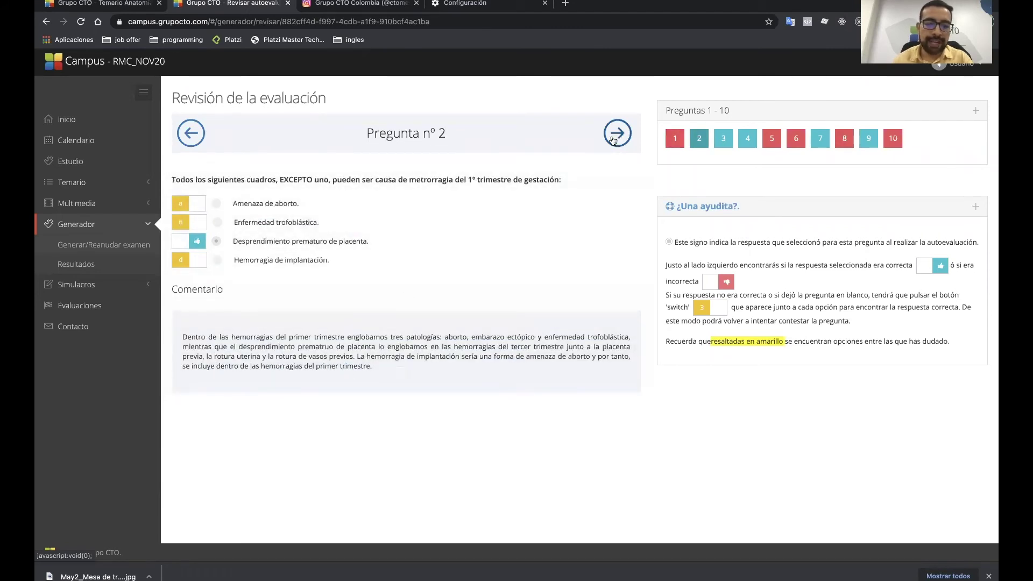
{"action": "left_click_drag", "start_coordinate": [375, 373], "coordinate": [170, 339]}
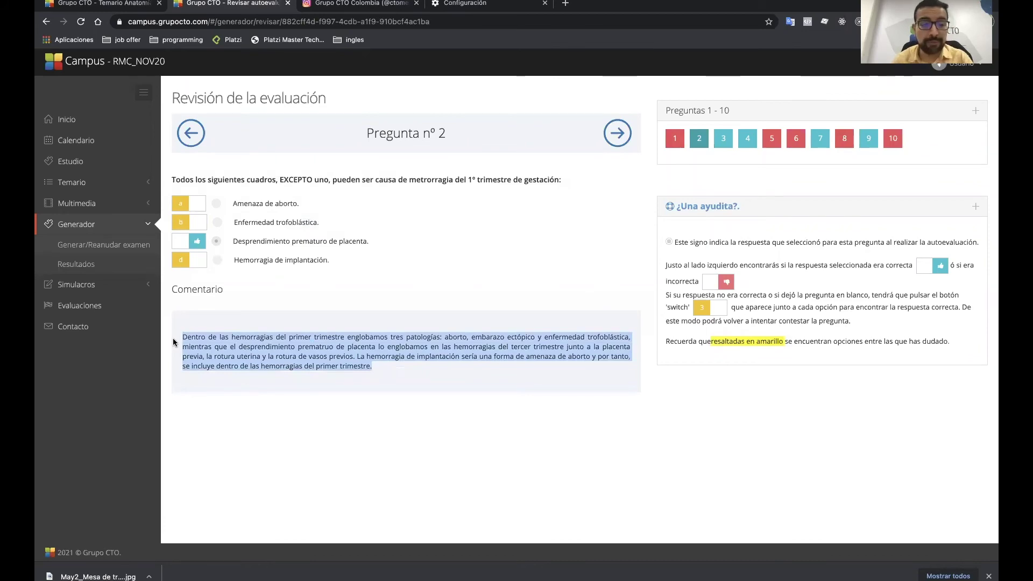
{"action": "left_click", "coordinate": [721, 141]}
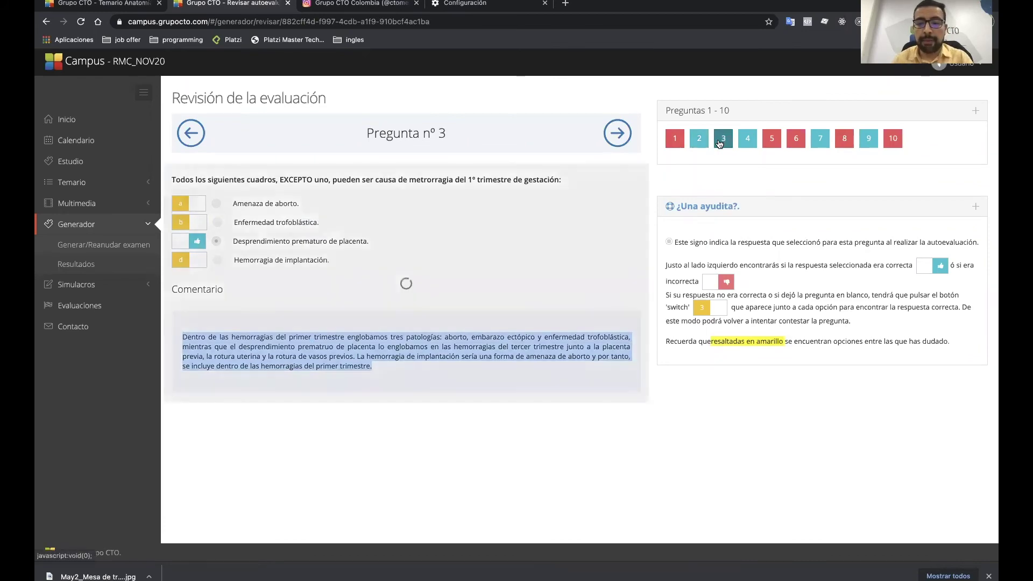
{"action": "scroll", "coordinate": [399, 409], "scroll_direction": "down", "scroll_amount": 5}
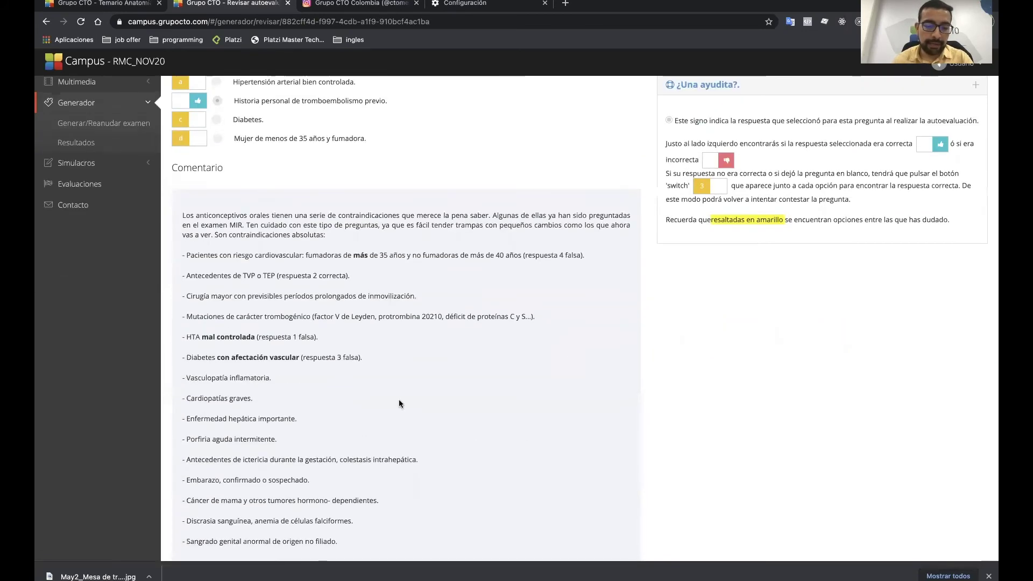
{"action": "scroll", "coordinate": [400, 403], "scroll_direction": "up", "scroll_amount": 2}
{"action": "scroll", "coordinate": [399, 404], "scroll_direction": "up", "scroll_amount": 3}
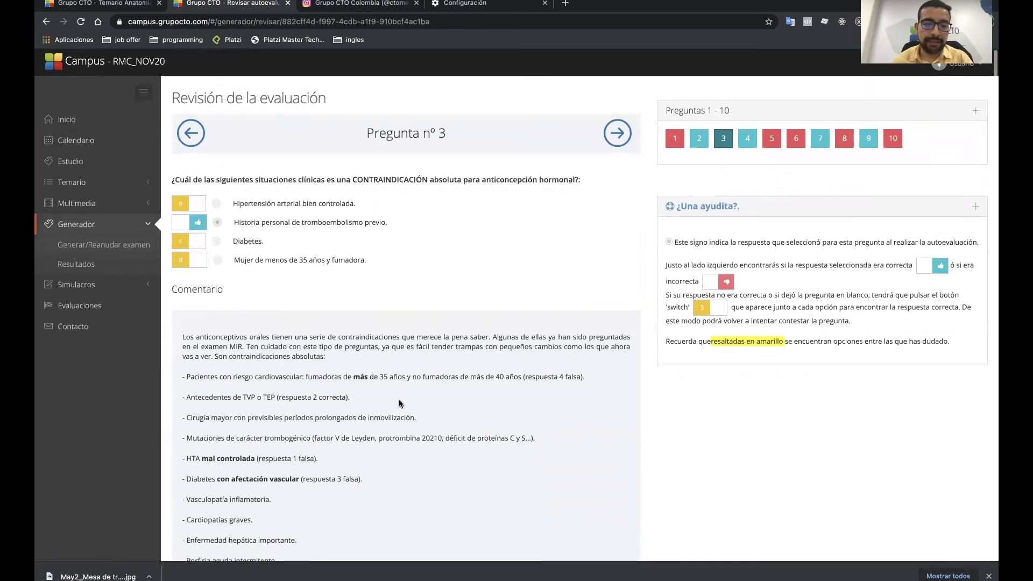
{"action": "scroll", "coordinate": [399, 404], "scroll_direction": "down", "scroll_amount": 1}
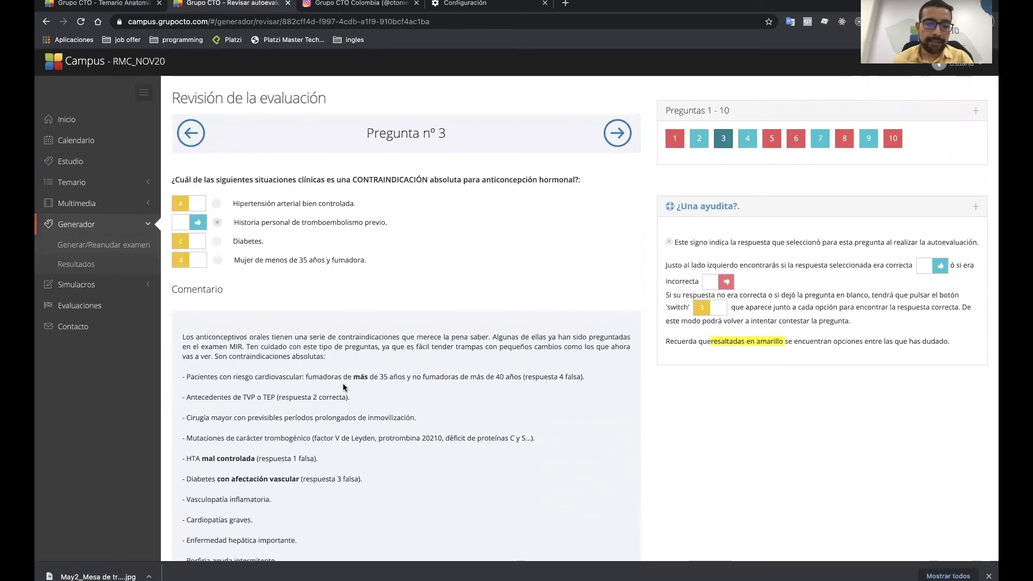
{"action": "scroll", "coordinate": [343, 387], "scroll_direction": "down", "scroll_amount": 2}
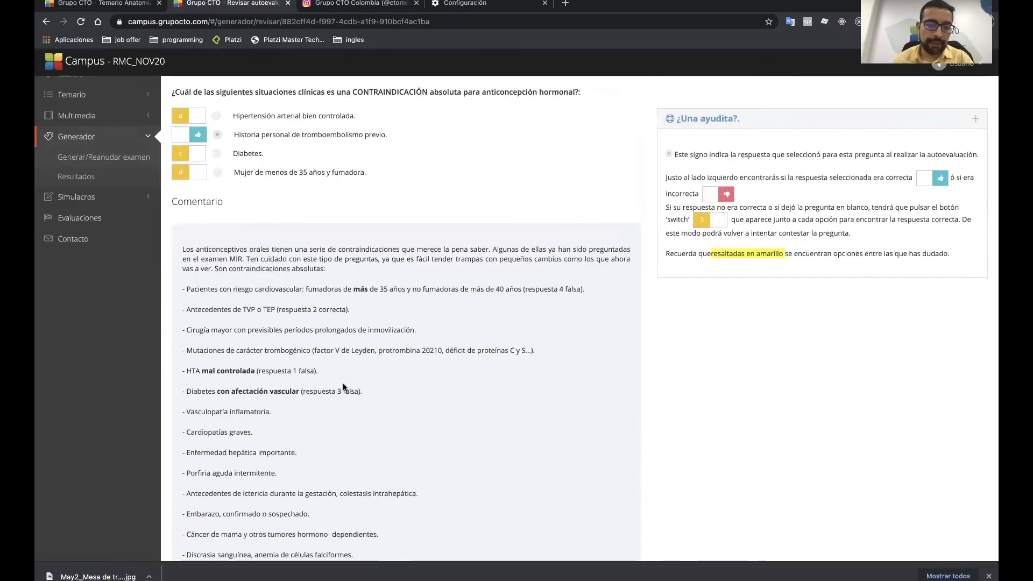
{"action": "scroll", "coordinate": [343, 388], "scroll_direction": "up", "scroll_amount": 2}
Look over the review of question 4 and examine question 5's comment together with its image
{"action": "left_click", "coordinate": [748, 140]}
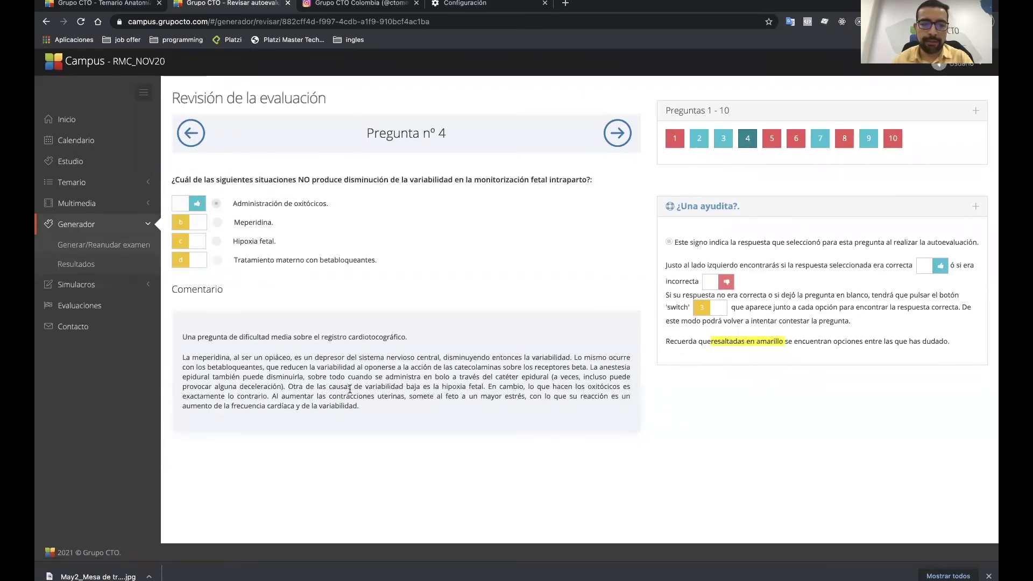
{"action": "key", "text": "Right"}
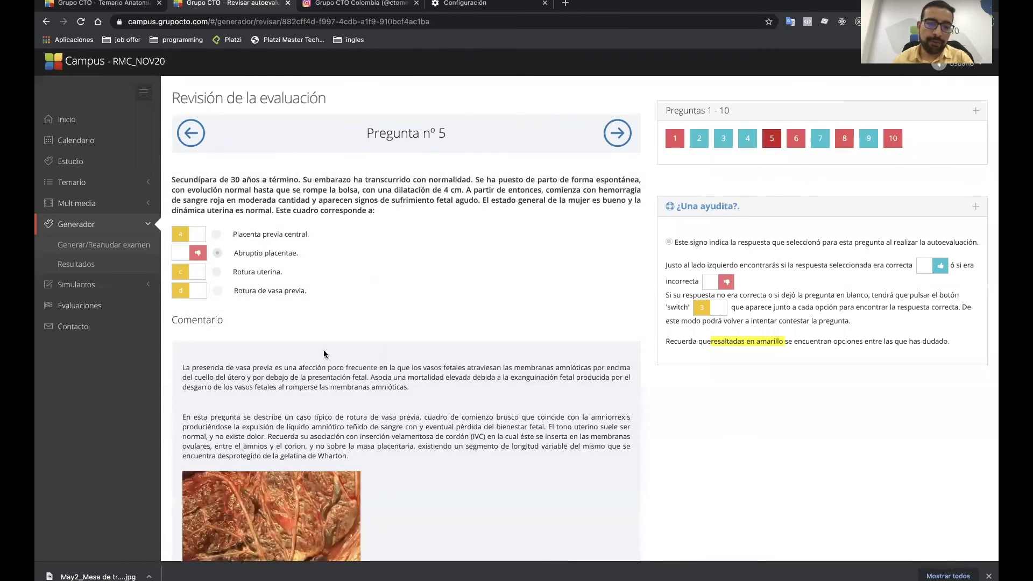
{"action": "scroll", "coordinate": [323, 354], "scroll_direction": "down", "scroll_amount": 1}
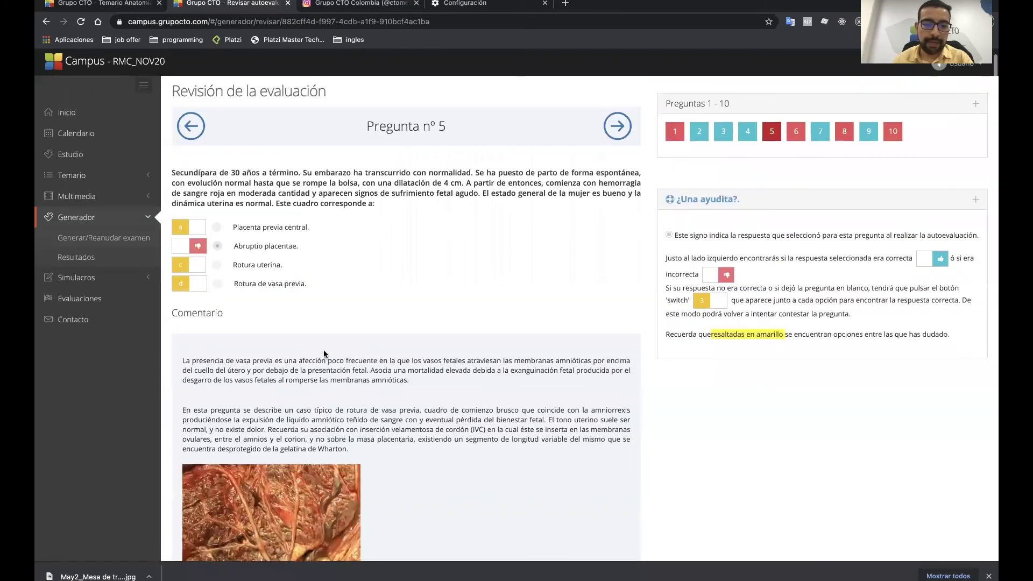
{"action": "scroll", "coordinate": [323, 353], "scroll_direction": "down", "scroll_amount": 5}
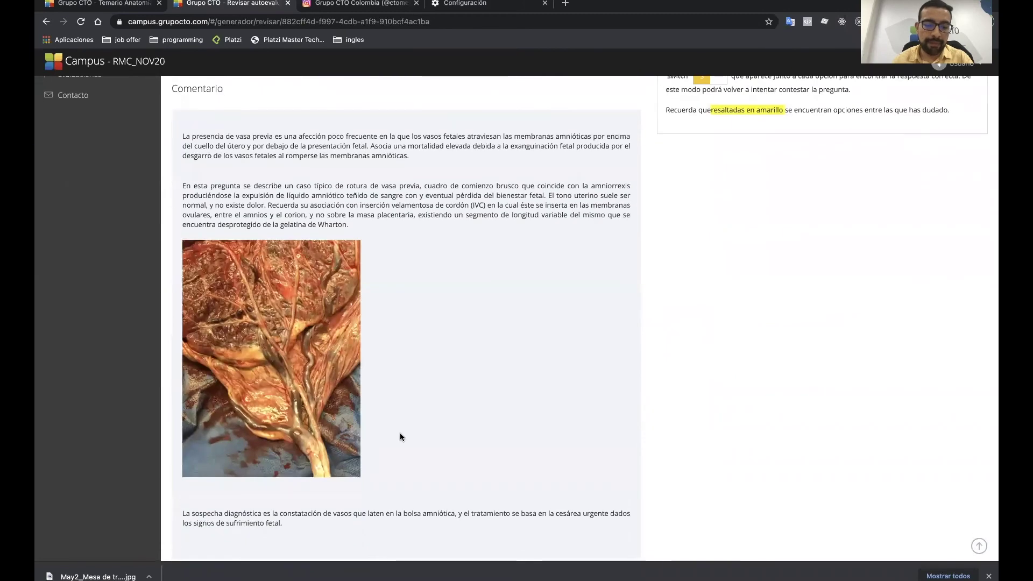
{"action": "scroll", "coordinate": [399, 433], "scroll_direction": "up", "scroll_amount": 5}
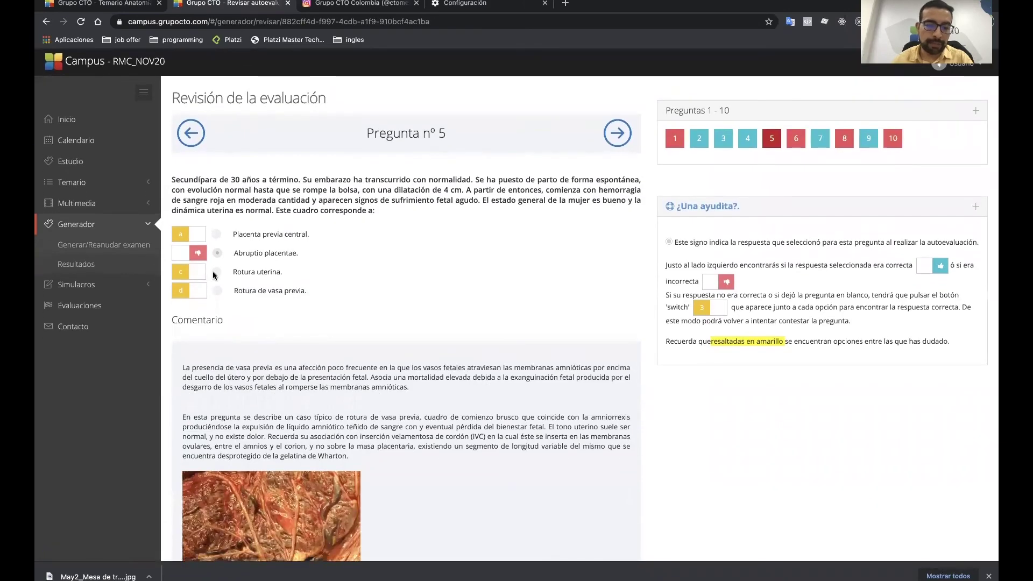
Reveal whether options a, c and d of question 5 are correct and look over its comment again
{"action": "left_click", "coordinate": [192, 234]}
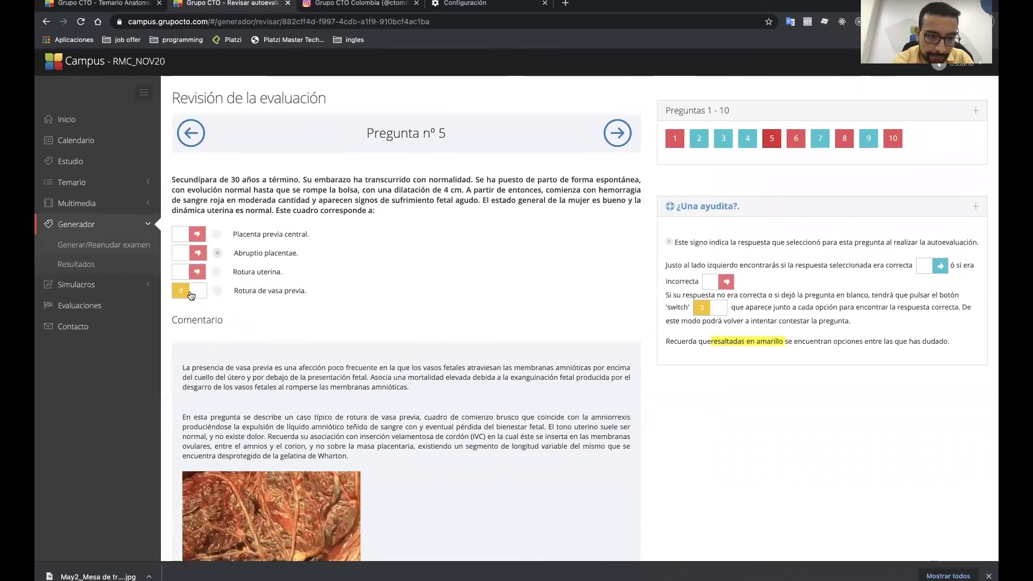
{"action": "left_click", "coordinate": [191, 293]}
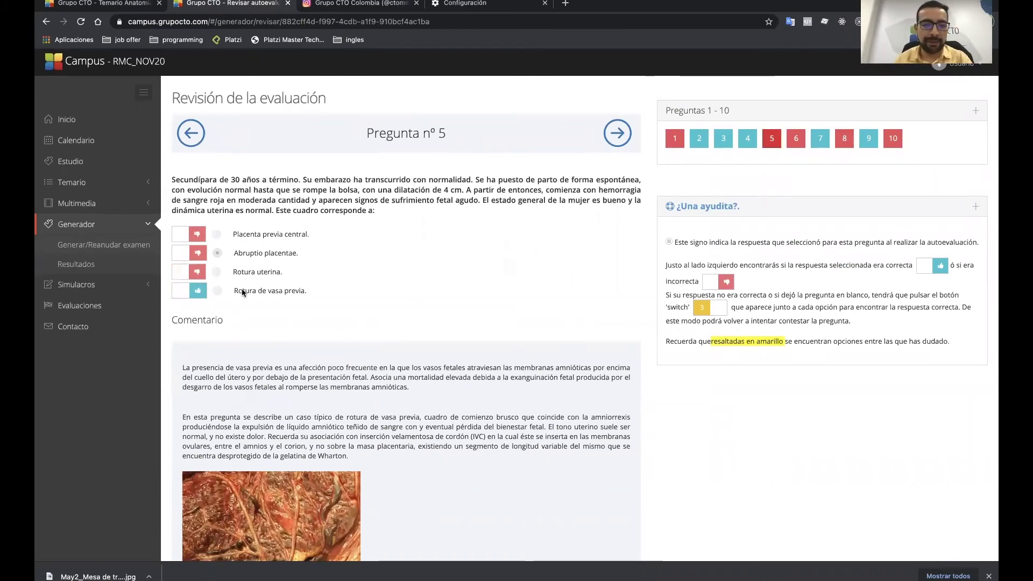
{"action": "scroll", "coordinate": [234, 296], "scroll_direction": "down", "scroll_amount": 1}
{"action": "scroll", "coordinate": [231, 297], "scroll_direction": "up", "scroll_amount": 1}
{"action": "scroll", "coordinate": [230, 297], "scroll_direction": "down", "scroll_amount": 5}
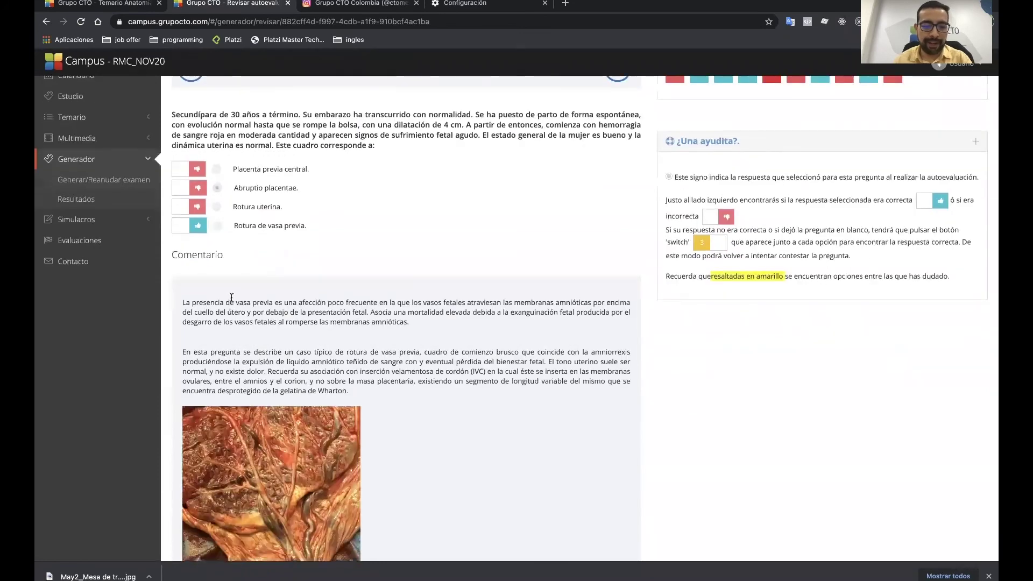
{"action": "scroll", "coordinate": [804, 126], "scroll_direction": "up", "scroll_amount": 4}
Open question 6 of the review, check whether "Síndrome de Rokitansky" is correct and highlight the full explanatory comment
{"action": "left_click", "coordinate": [803, 125]}
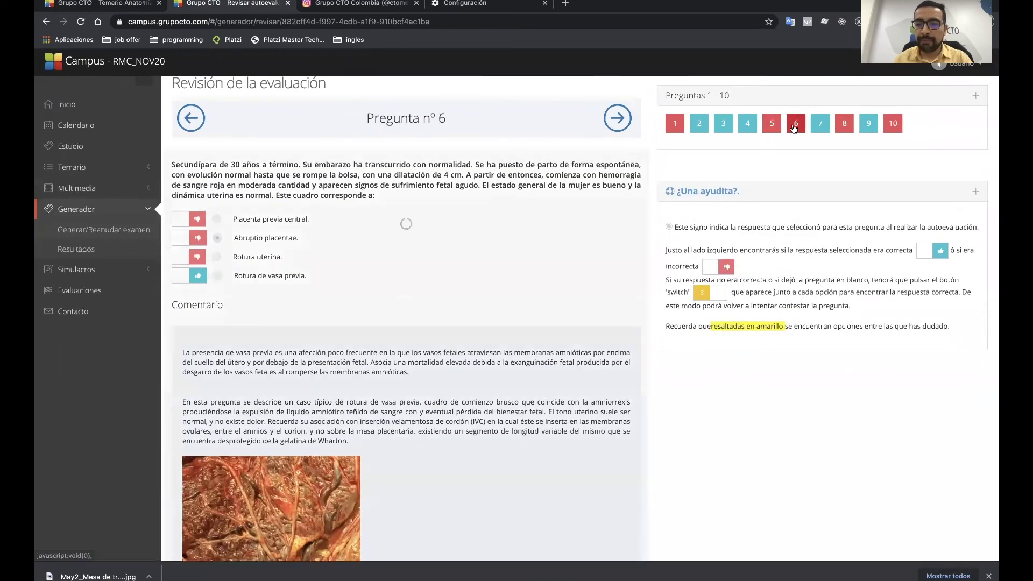
{"action": "left_click", "coordinate": [191, 246]}
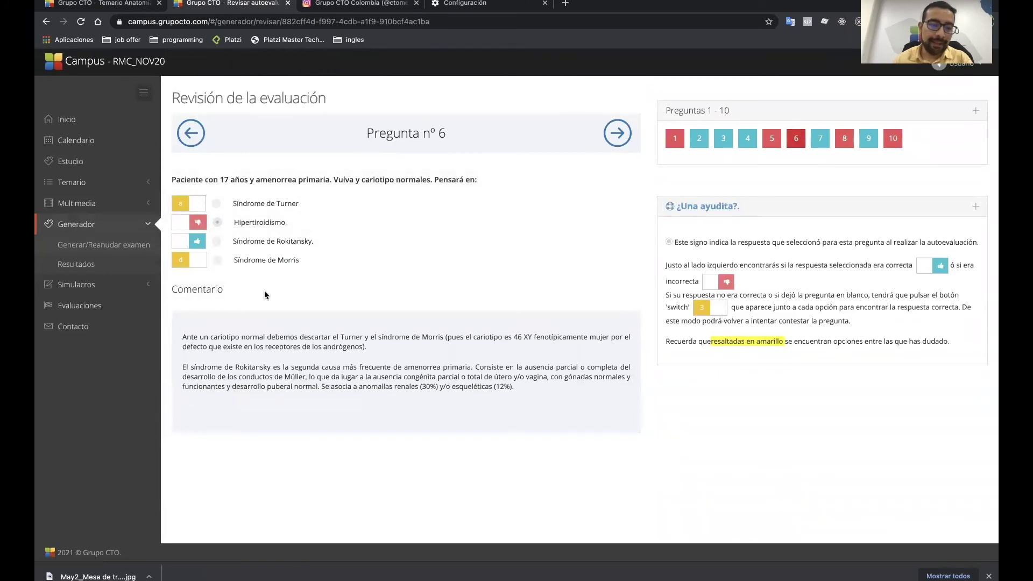
{"action": "left_click_drag", "start_coordinate": [518, 405], "coordinate": [183, 334]}
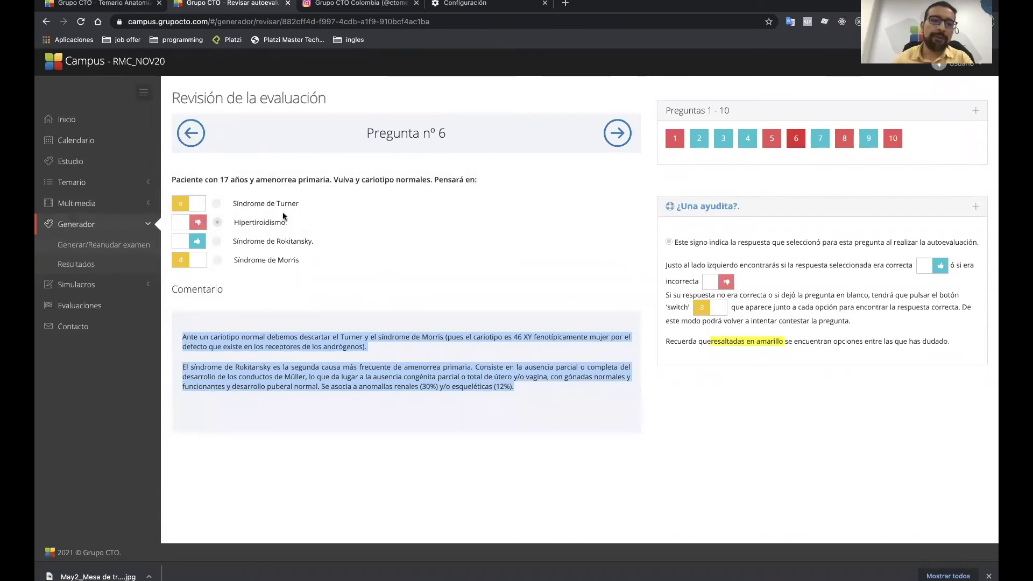
Examine the answer and explanatory comment of question 7, and open question 8 of the review
{"action": "left_click", "coordinate": [820, 139]}
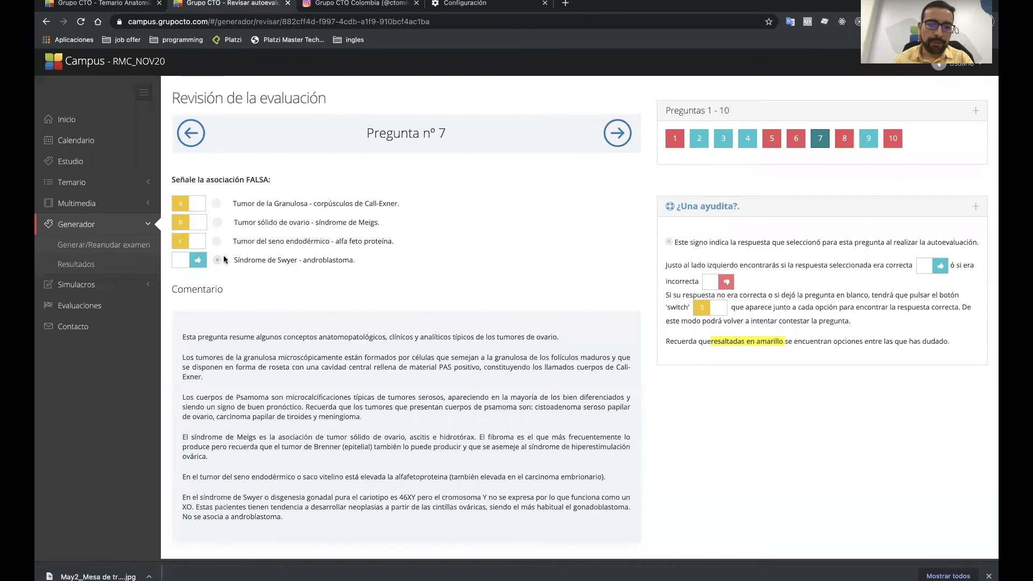
{"action": "scroll", "coordinate": [247, 309], "scroll_direction": "down", "scroll_amount": 1}
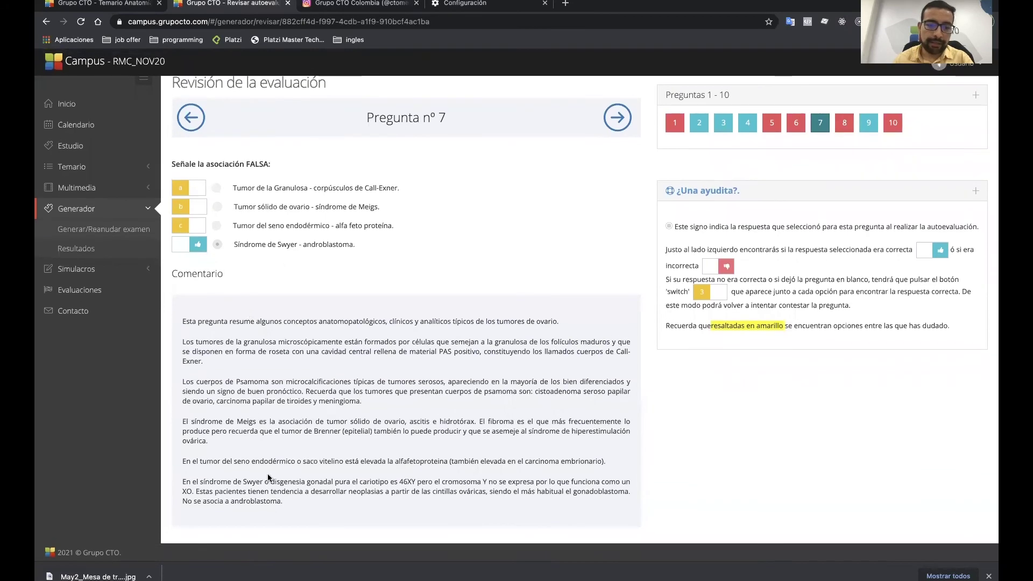
{"action": "scroll", "coordinate": [301, 449], "scroll_direction": "up", "scroll_amount": 1}
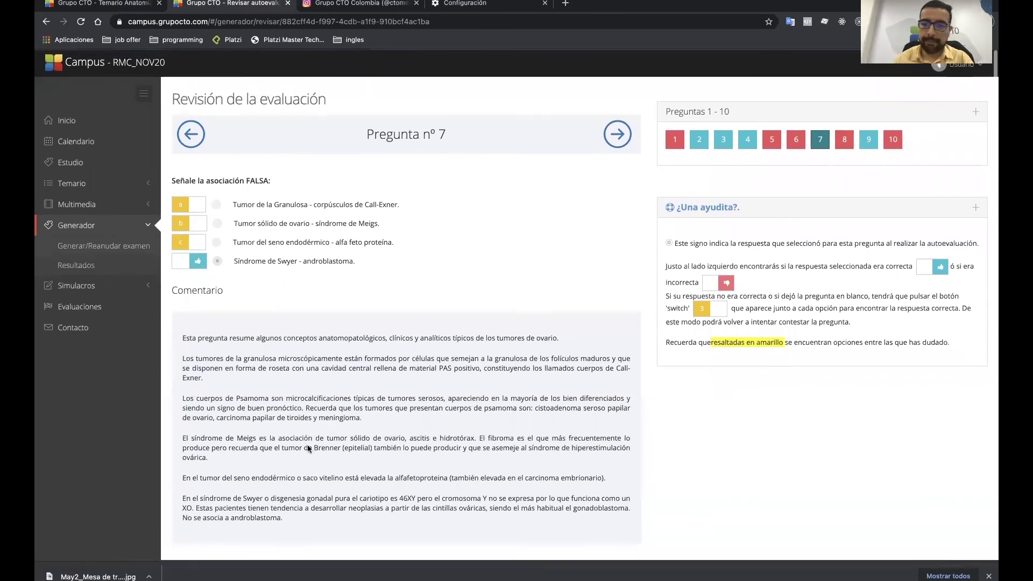
{"action": "left_click", "coordinate": [845, 139]}
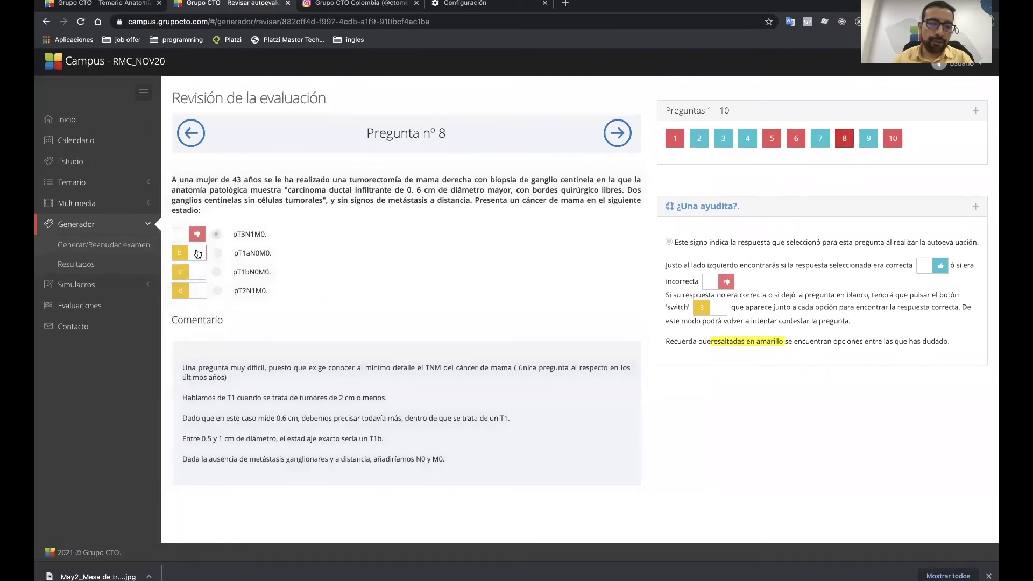
Reveal whether options b and c of question 8 are correct, and examine question 9's answer and full comment
{"action": "left_click", "coordinate": [196, 253]}
{"action": "left_click", "coordinate": [189, 275]}
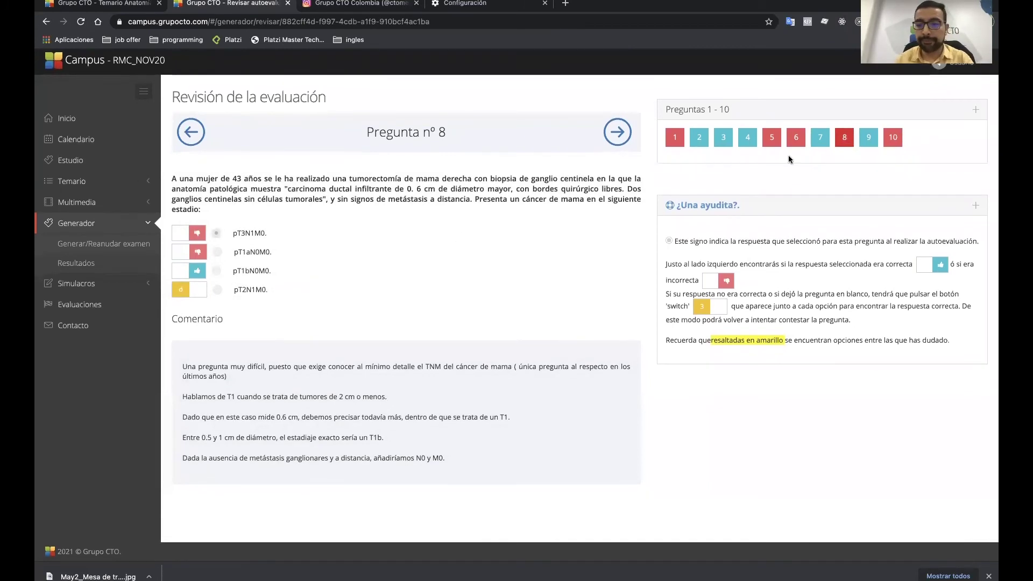
{"action": "left_click", "coordinate": [868, 140]}
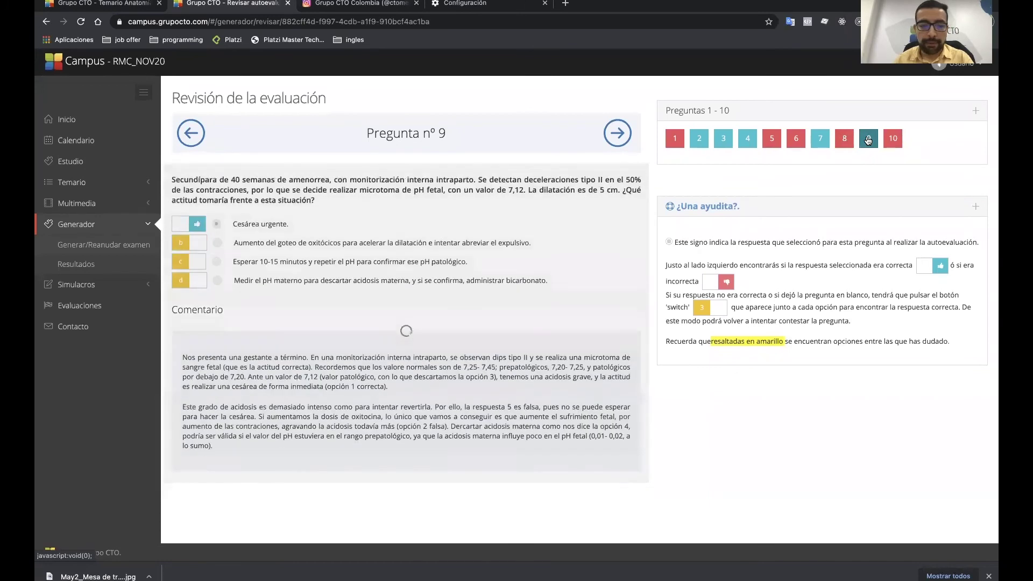
{"action": "triple_click", "coordinate": [272, 226]}
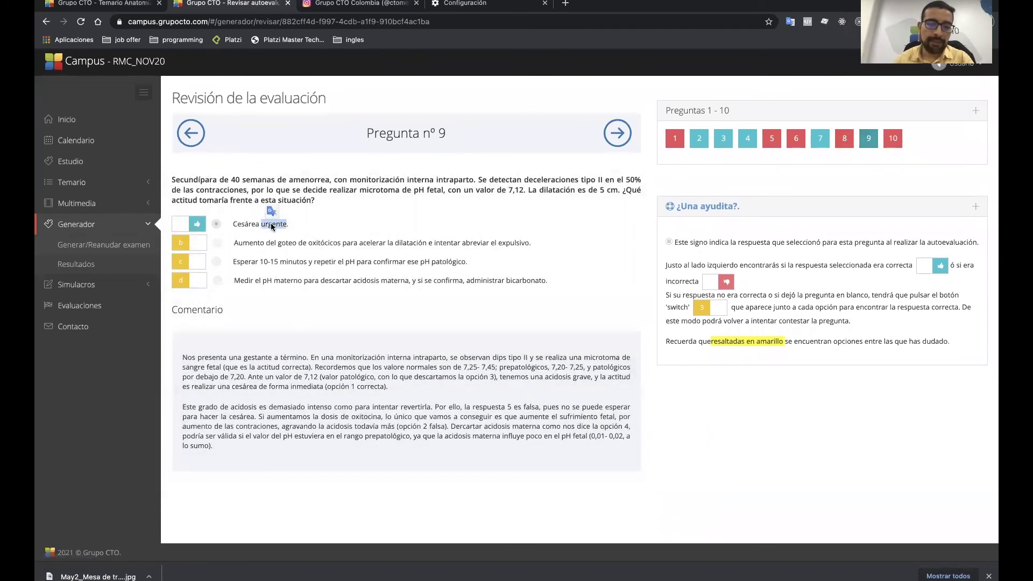
{"action": "left_click_drag", "start_coordinate": [246, 451], "coordinate": [185, 355]}
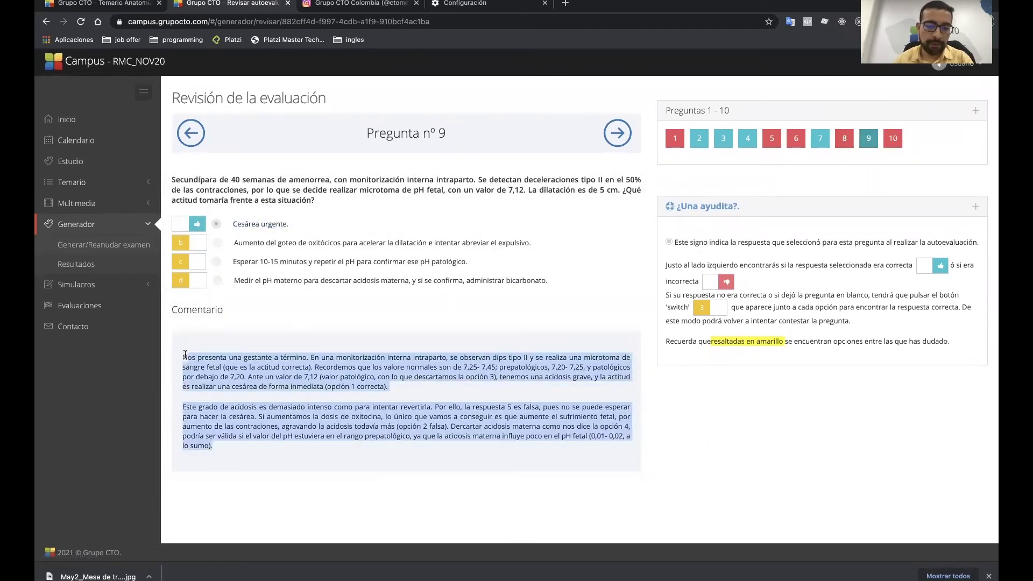
Open question 10 of the review and reveal whether "Síndrome de Down", "Arteria umbilical única" and "Mielomeningocele" are correct
{"action": "left_click", "coordinate": [894, 141]}
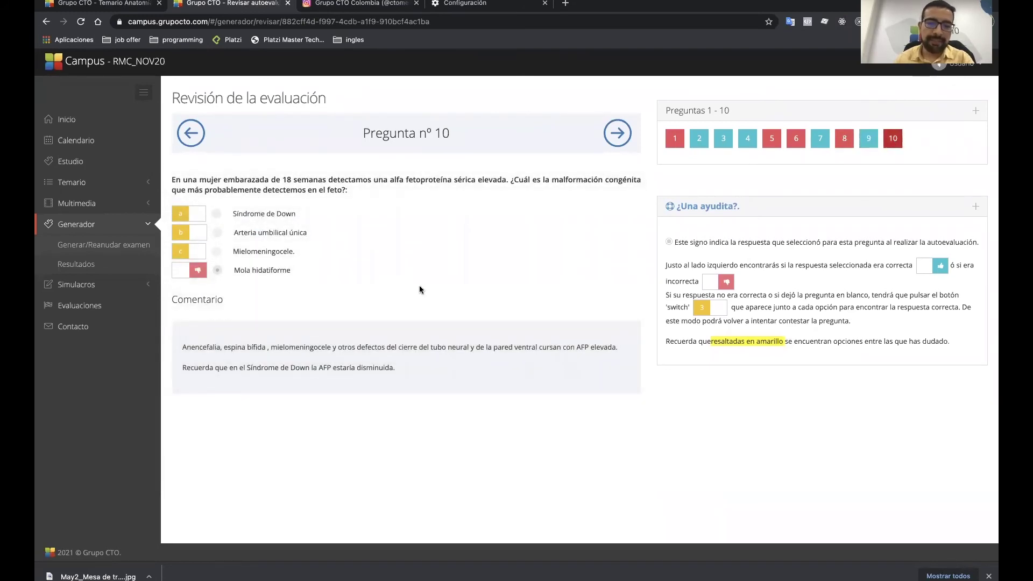
{"action": "left_click", "coordinate": [183, 217]}
{"action": "left_click", "coordinate": [195, 232]}
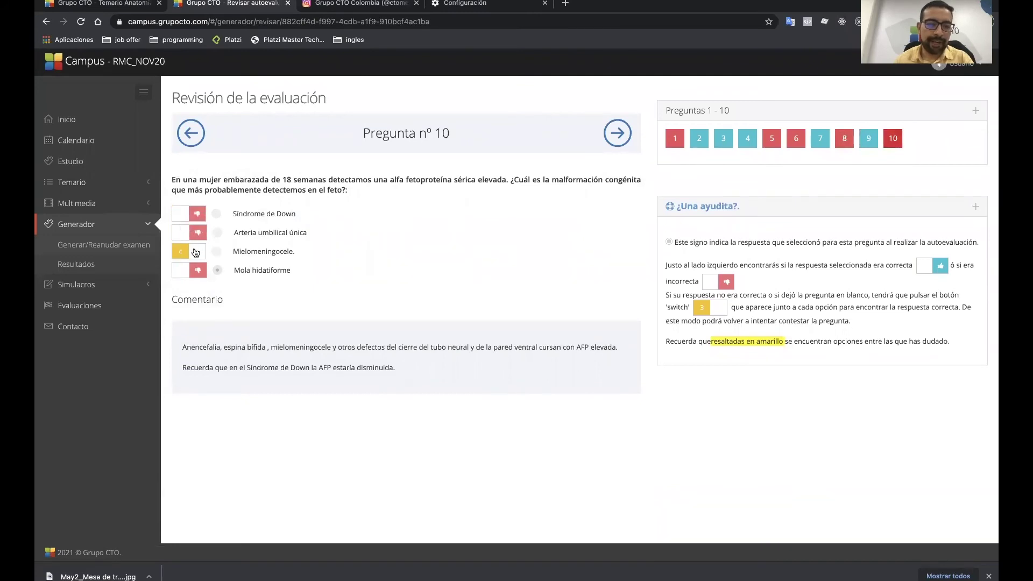
{"action": "left_click", "coordinate": [195, 253]}
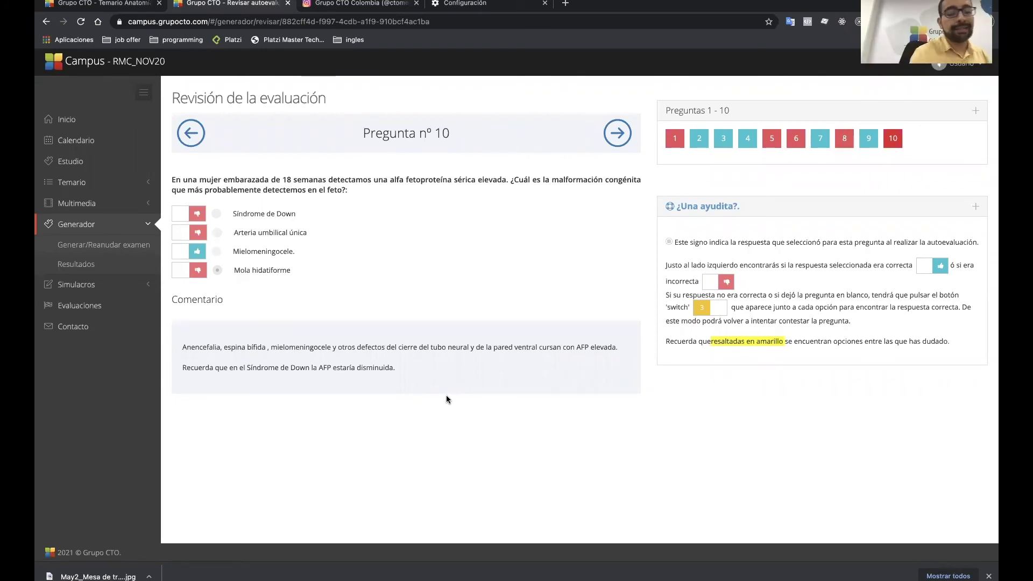
Open the generator's results page and examine the result percentages in the list of completed self-assessments
{"action": "left_click", "coordinate": [106, 245]}
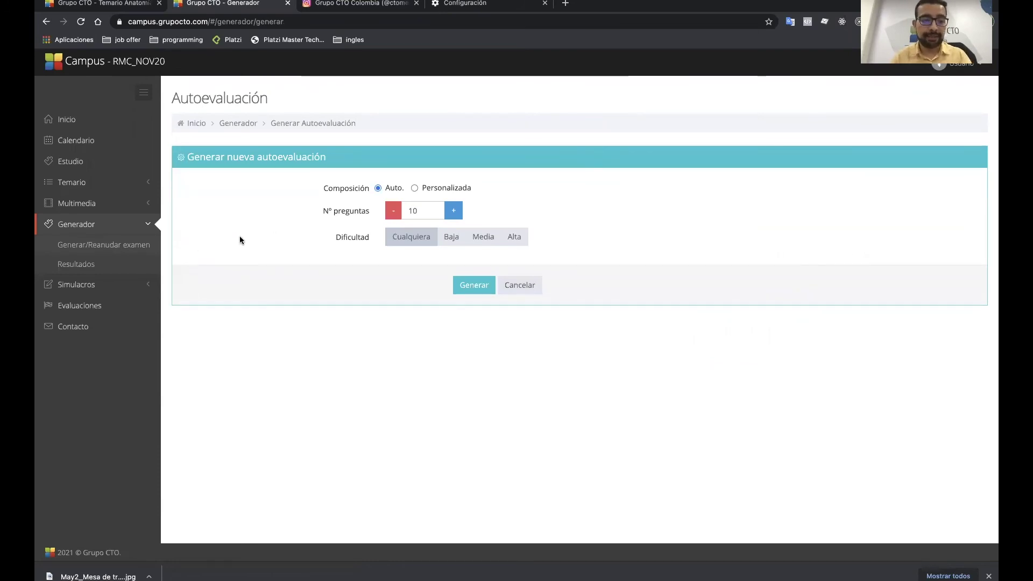
{"action": "left_click", "coordinate": [119, 264]}
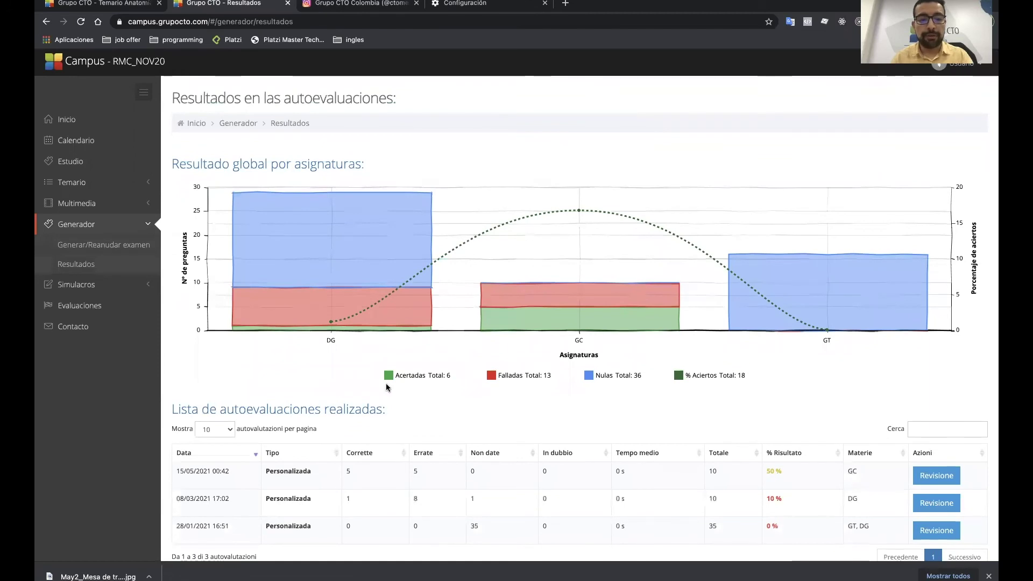
{"action": "scroll", "coordinate": [386, 385], "scroll_direction": "down", "scroll_amount": 1}
{"action": "scroll", "coordinate": [385, 384], "scroll_direction": "down", "scroll_amount": 1}
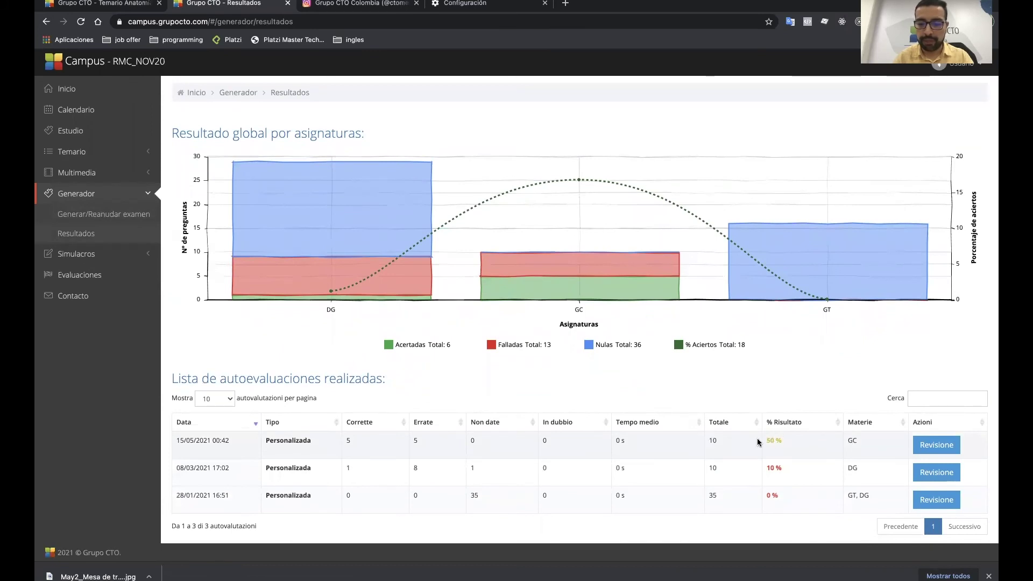
{"action": "left_click_drag", "start_coordinate": [781, 497], "coordinate": [760, 468]}
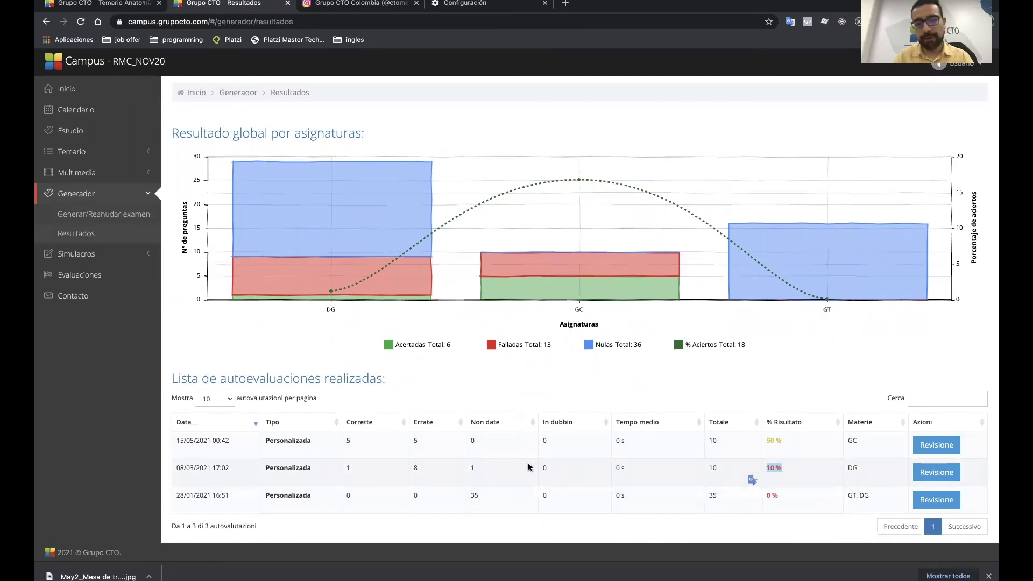
{"action": "scroll", "coordinate": [528, 467], "scroll_direction": "up", "scroll_amount": 1}
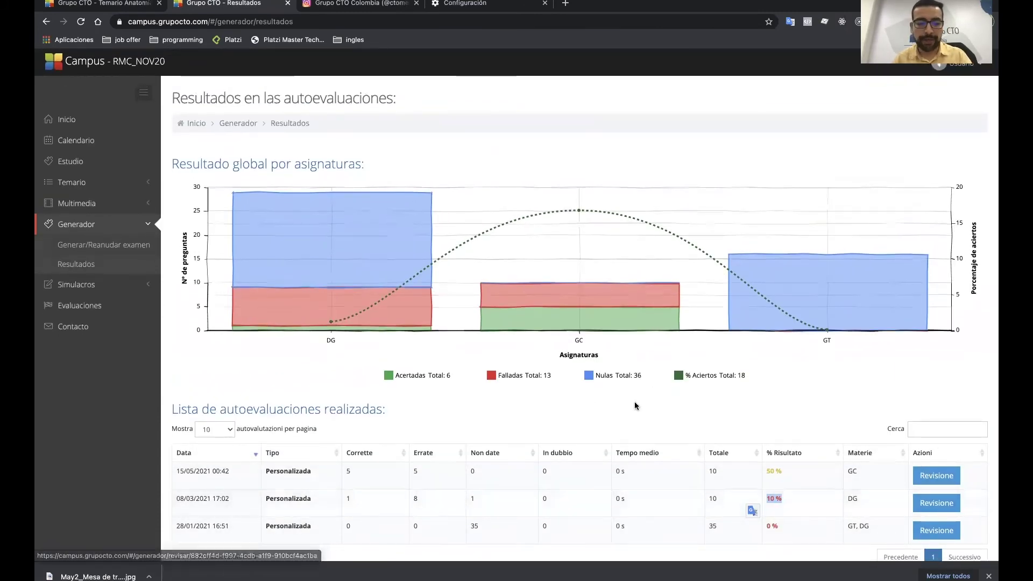
Examine the global results chart by subject, including the correct, failed and blank answers for Digestivo
{"action": "mouse_move", "coordinate": [235, 253]}
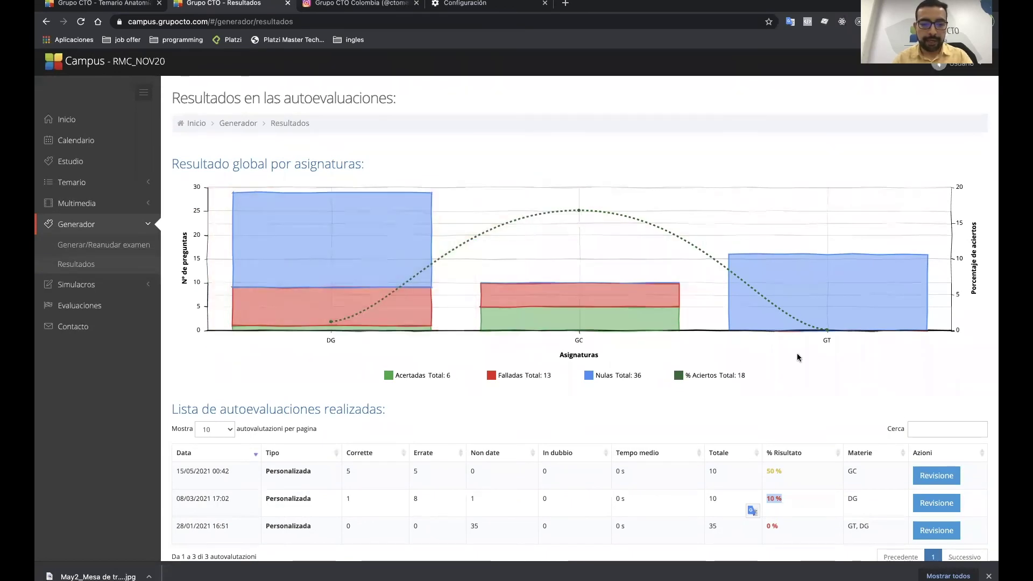
{"action": "mouse_move", "coordinate": [393, 258]}
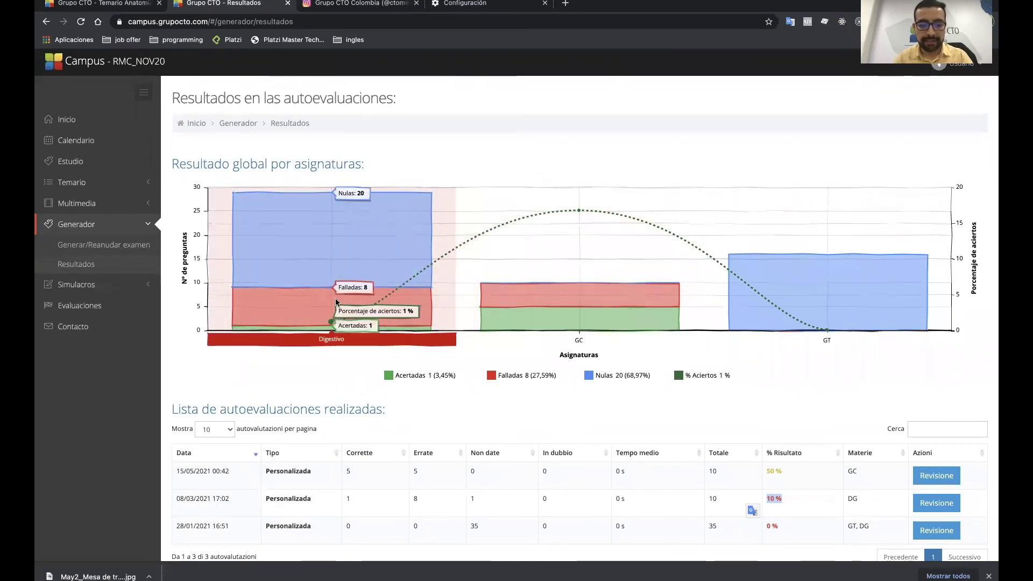
{"action": "mouse_move", "coordinate": [576, 320]}
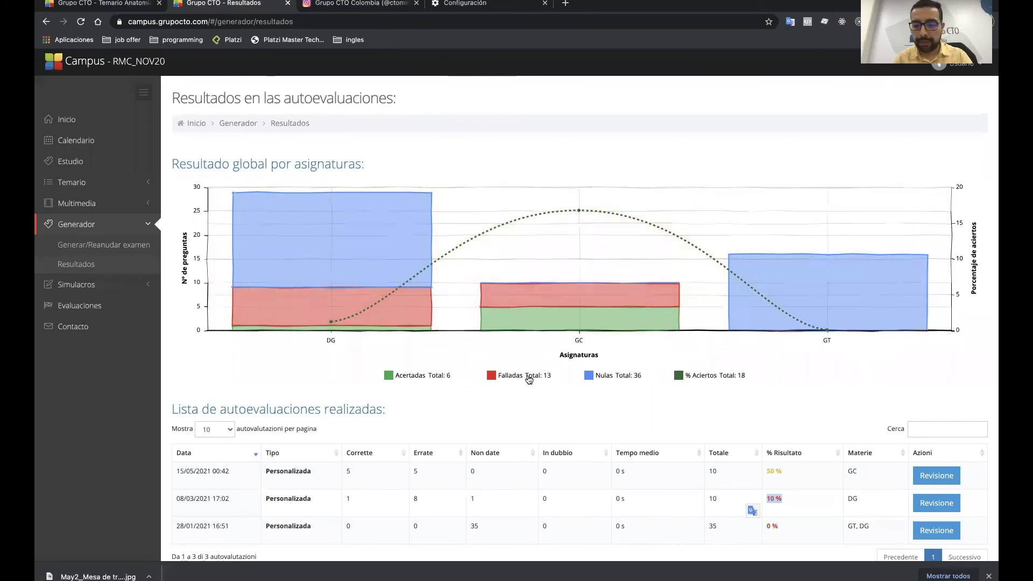
{"action": "scroll", "coordinate": [776, 367], "scroll_direction": "down", "scroll_amount": 1}
{"action": "scroll", "coordinate": [776, 367], "scroll_direction": "up", "scroll_amount": 1}
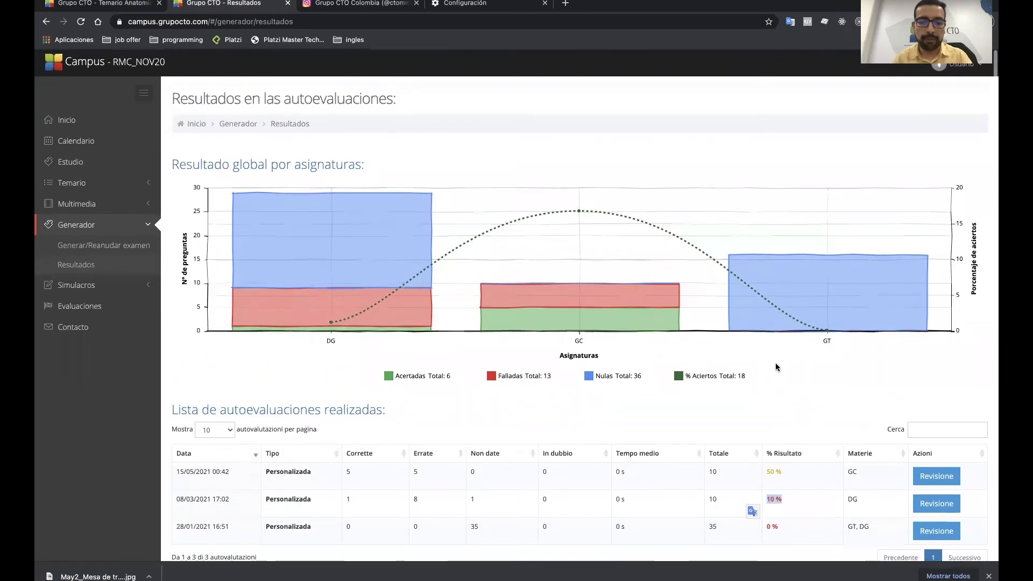
{"action": "mouse_move", "coordinate": [362, 308]}
{"action": "scroll", "coordinate": [361, 309], "scroll_direction": "down", "scroll_amount": 1}
{"action": "scroll", "coordinate": [361, 309], "scroll_direction": "up", "scroll_amount": 1}
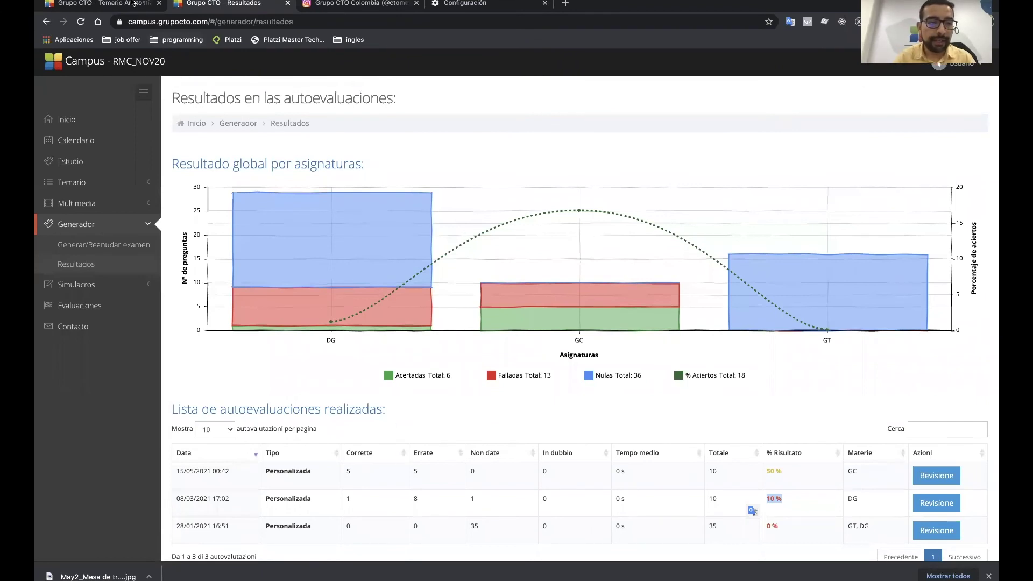
Open the course calendar in the results tab, and collapse the Temario subject list in the other campus tab
{"action": "left_click", "coordinate": [131, 3]}
{"action": "left_click", "coordinate": [219, 5]}
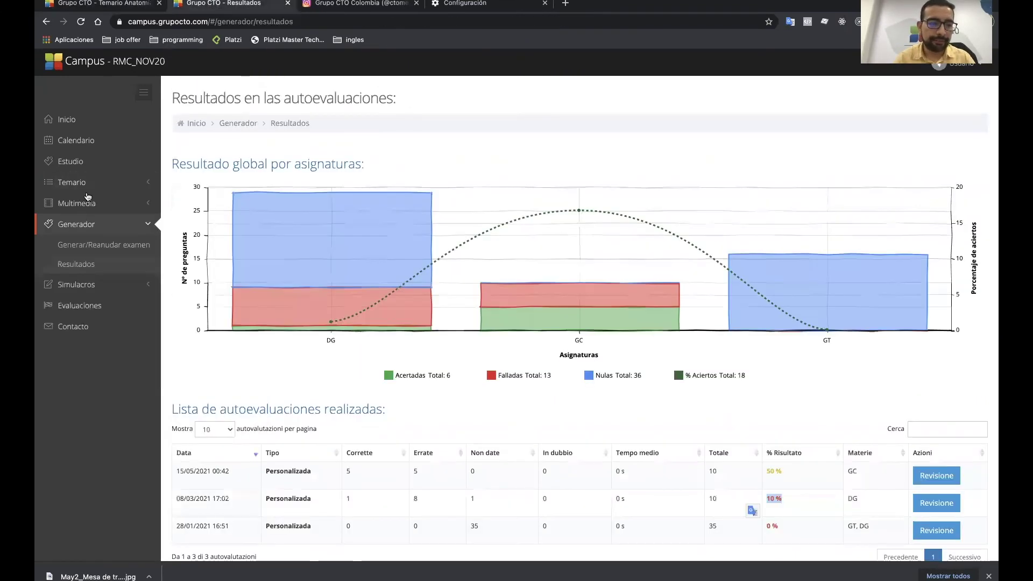
{"action": "left_click", "coordinate": [78, 140]}
{"action": "left_click", "coordinate": [222, 230]}
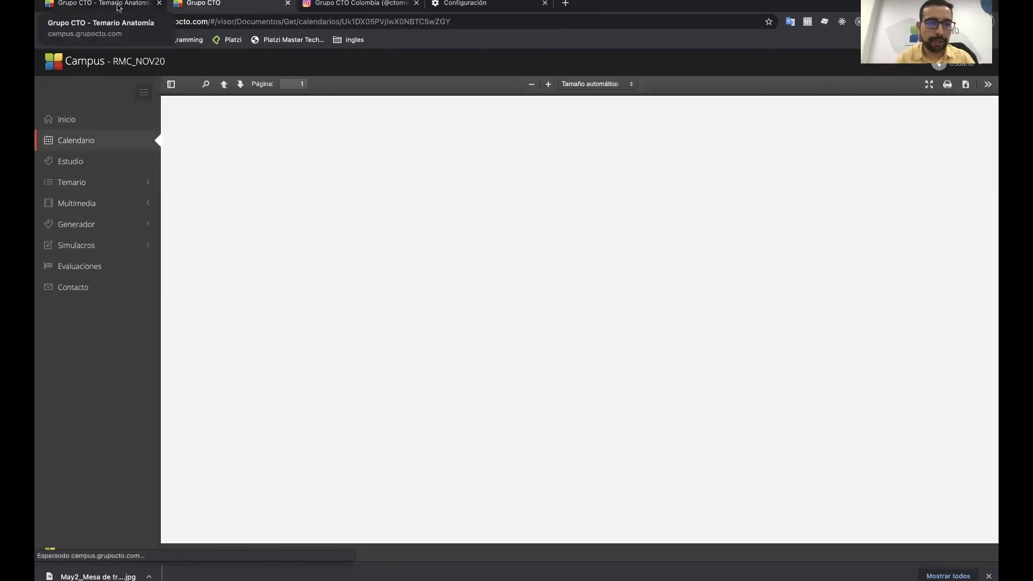
{"action": "left_click", "coordinate": [103, 3]}
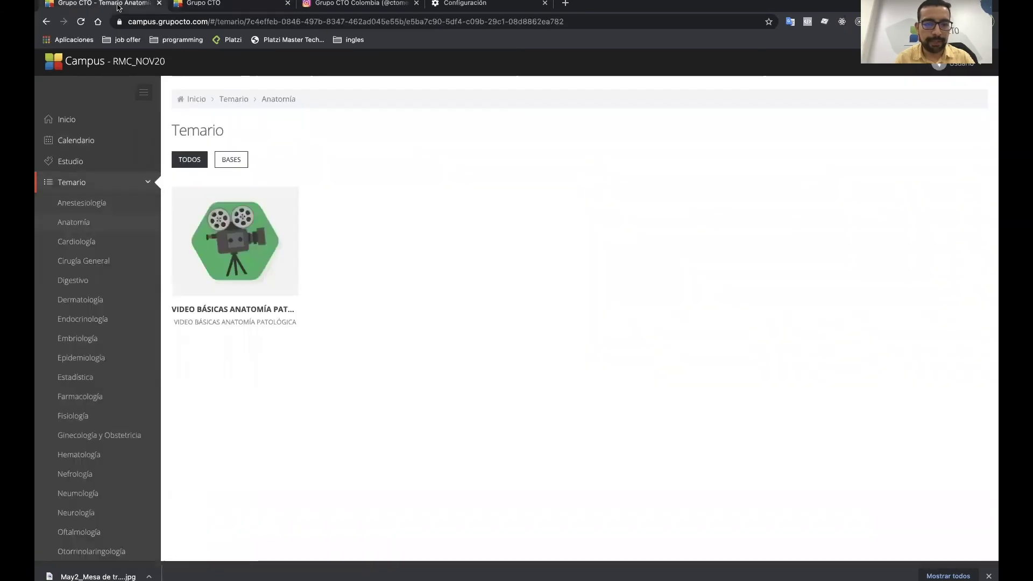
{"action": "left_click", "coordinate": [152, 182]}
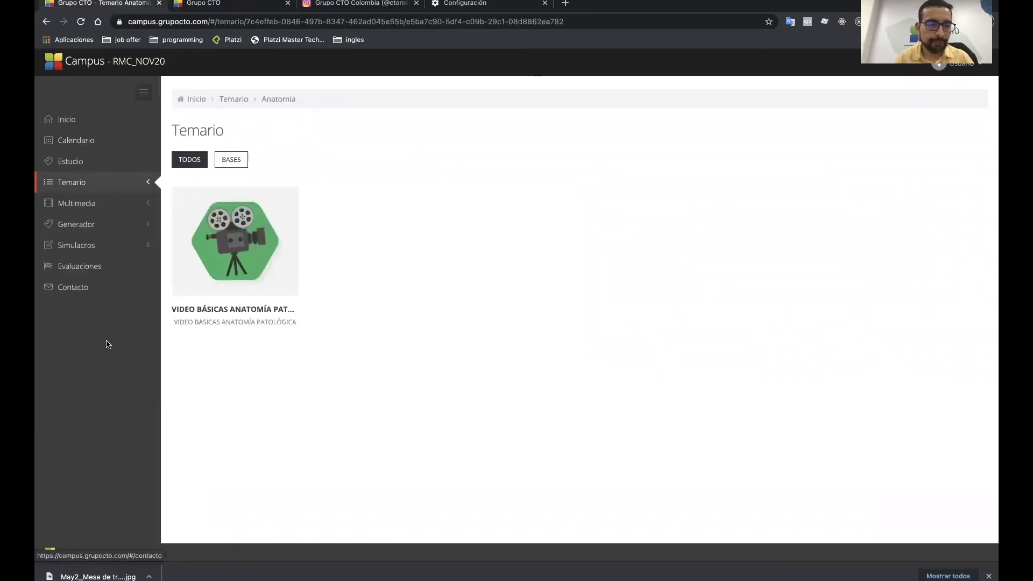
{"action": "left_click", "coordinate": [223, 4]}
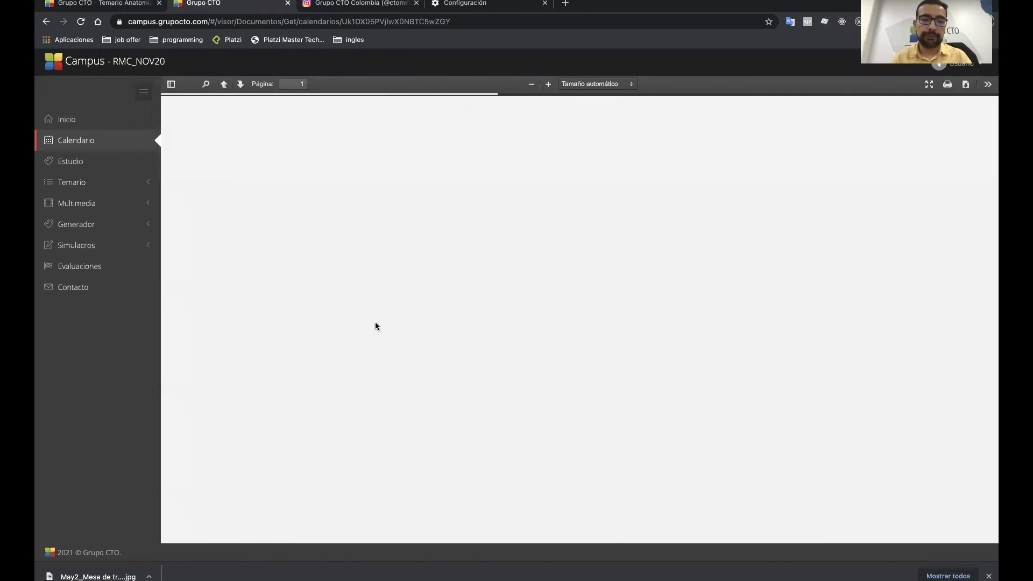
{"action": "left_click", "coordinate": [90, 10]}
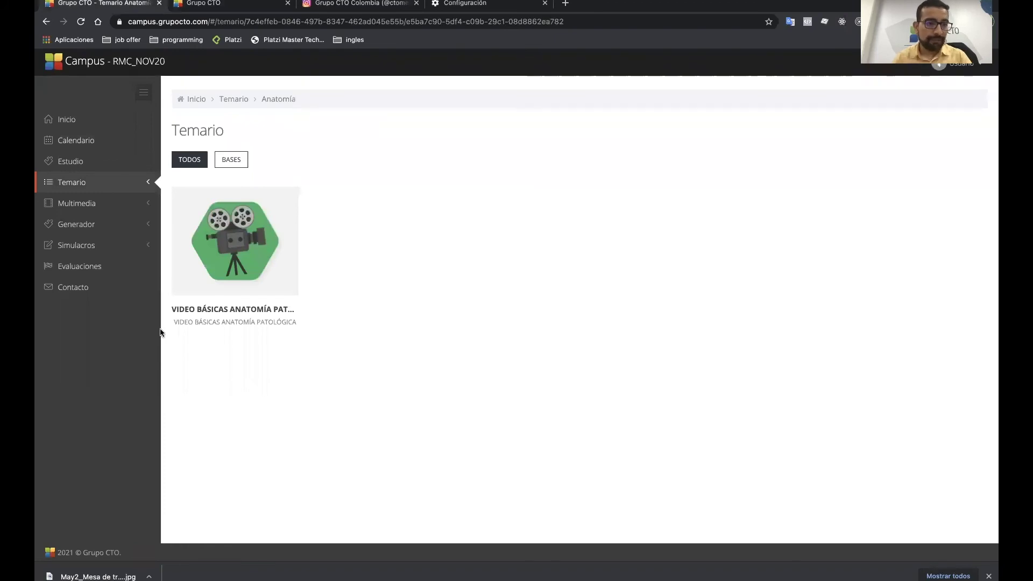
Open the results of Simulacro 3 and look through the overall score and the results table by subject
{"action": "left_click", "coordinate": [119, 250]}
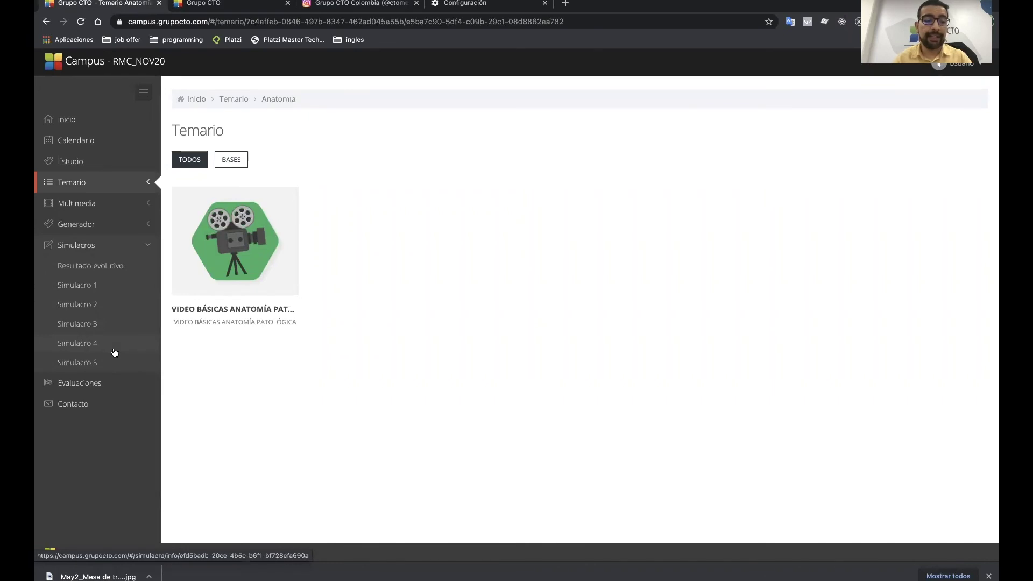
{"action": "left_click", "coordinate": [107, 323]}
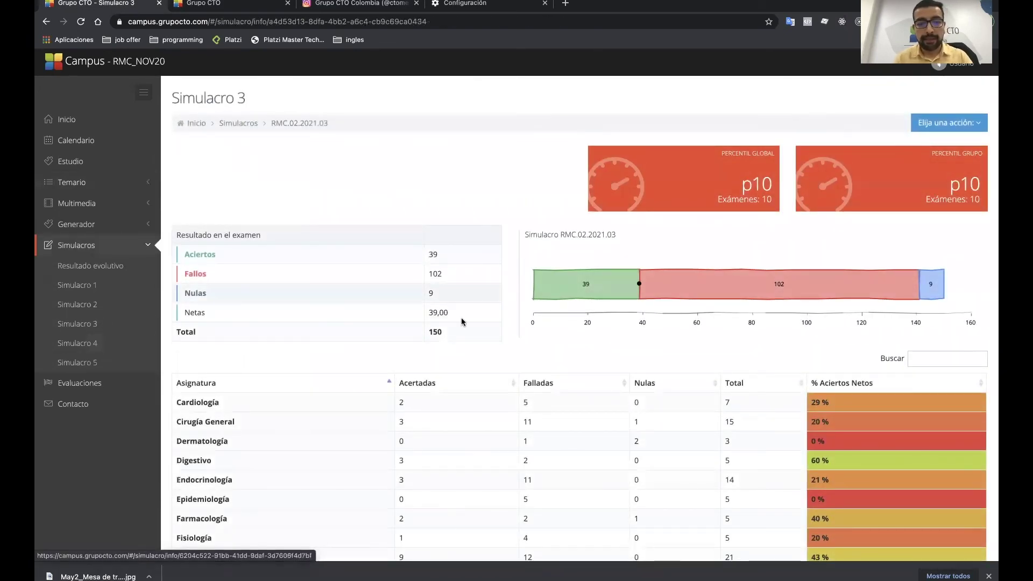
{"action": "scroll", "coordinate": [461, 322], "scroll_direction": "down", "scroll_amount": 1}
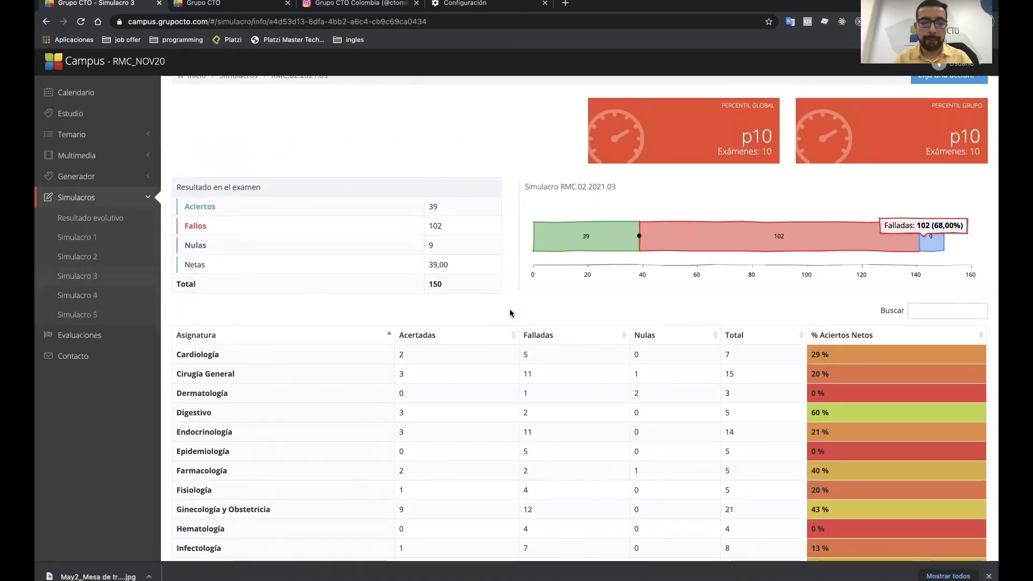
{"action": "scroll", "coordinate": [512, 311], "scroll_direction": "down", "scroll_amount": 5}
{"action": "scroll", "coordinate": [512, 313], "scroll_direction": "up", "scroll_amount": 2}
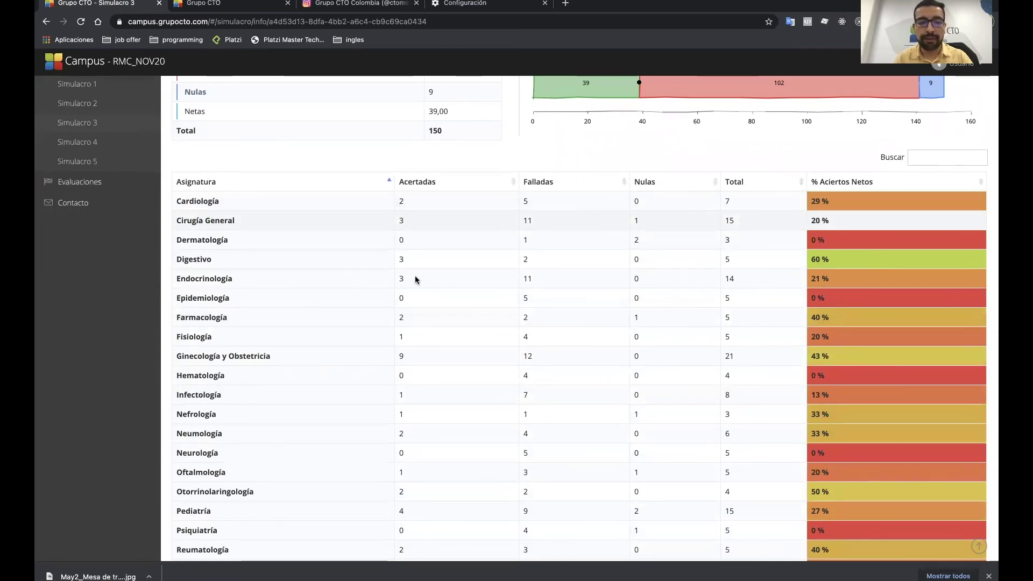
{"action": "scroll", "coordinate": [416, 279], "scroll_direction": "down", "scroll_amount": 3}
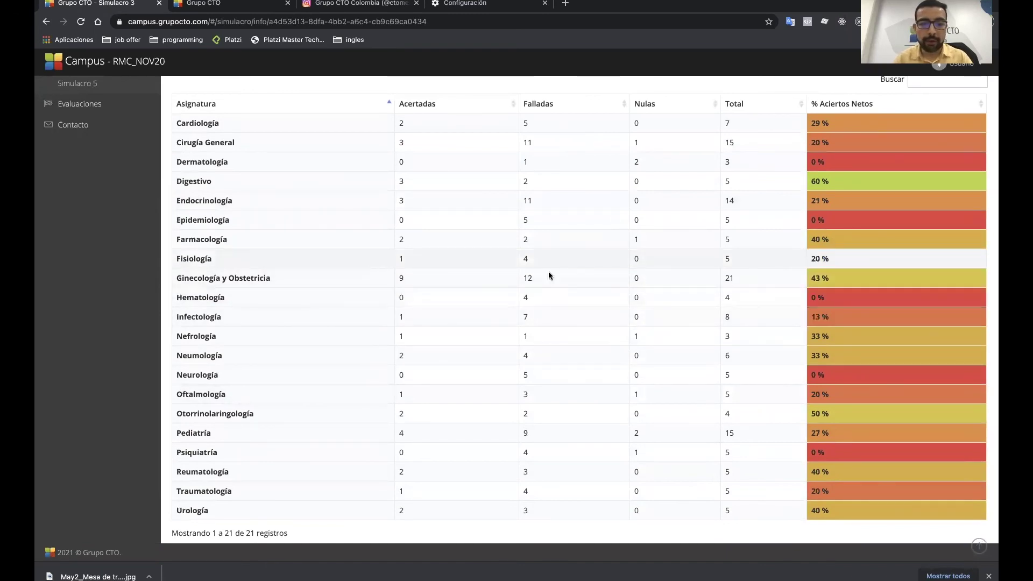
Examine the Ginecología y Obstetricia row of the Simulacro 3 results, highlighting its number of failed questions
{"action": "left_click_drag", "start_coordinate": [730, 279], "coordinate": [726, 280]}
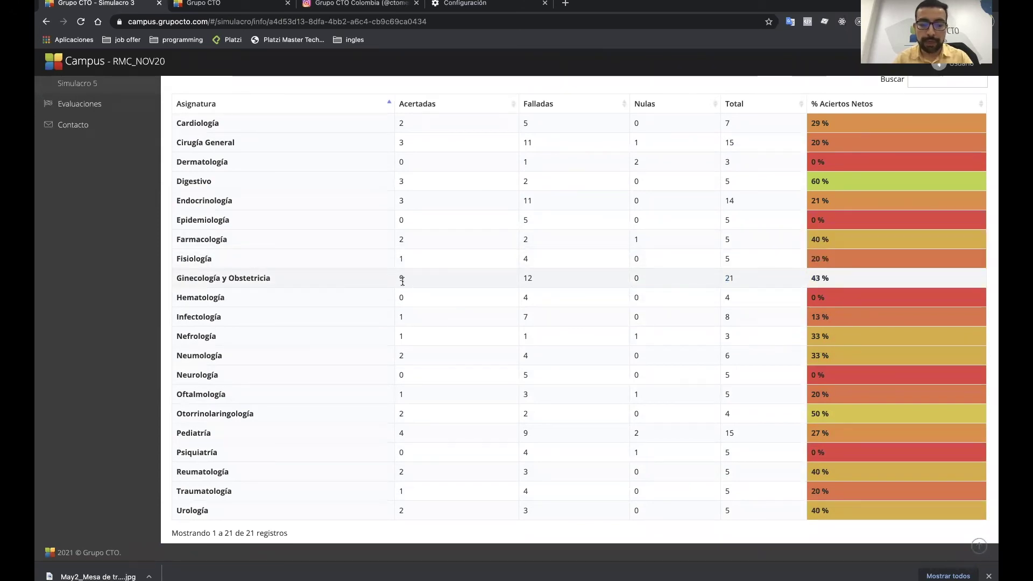
{"action": "double_click", "coordinate": [494, 280]}
{"action": "scroll", "coordinate": [494, 284], "scroll_direction": "up", "scroll_amount": 1}
{"action": "scroll", "coordinate": [494, 283], "scroll_direction": "up", "scroll_amount": 5}
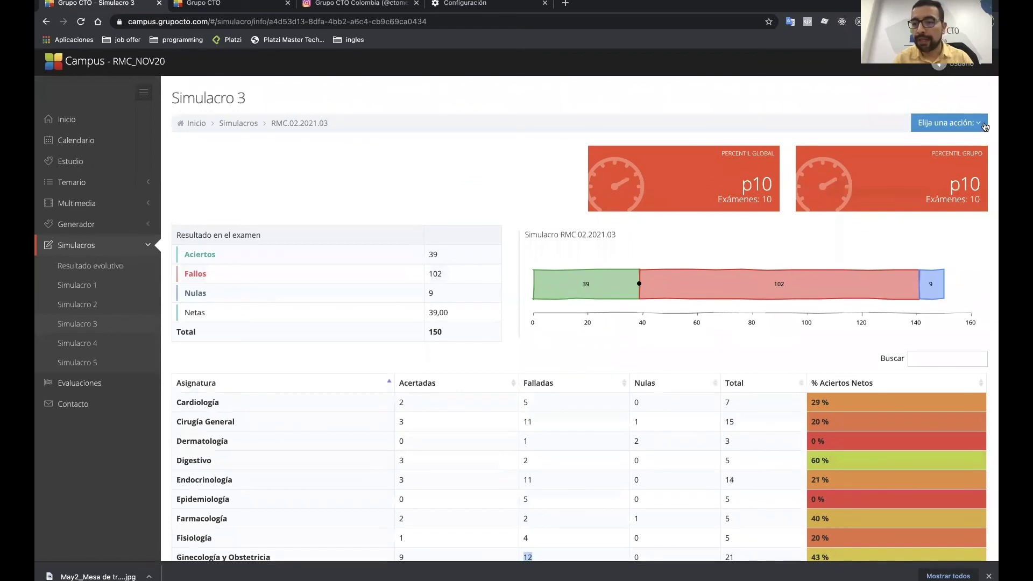
Open the question review of Simulacro 3 and highlight the subject classification of question 1
{"action": "left_click", "coordinate": [964, 120]}
{"action": "left_click", "coordinate": [918, 167]}
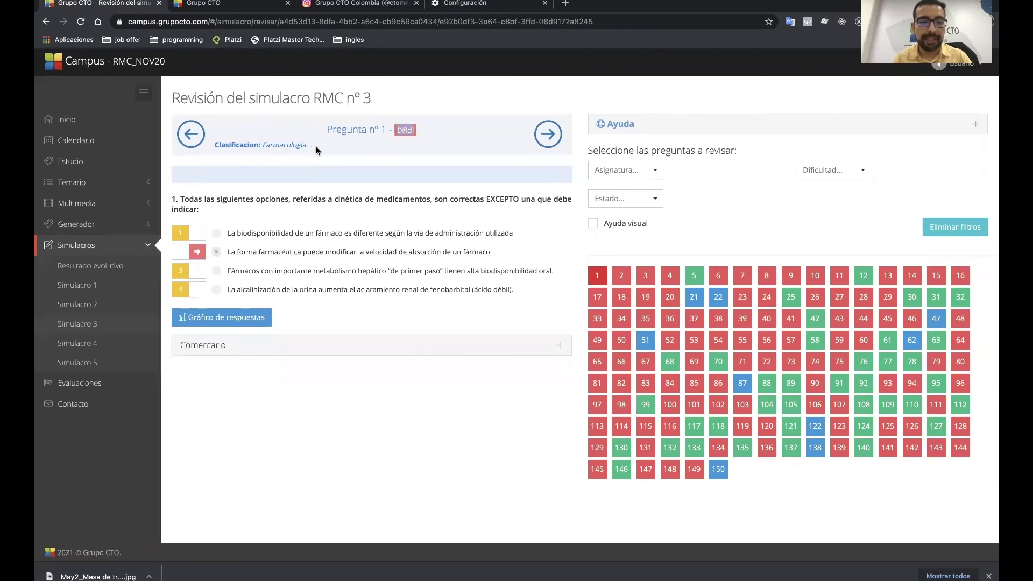
{"action": "left_click_drag", "start_coordinate": [311, 146], "coordinate": [216, 146]}
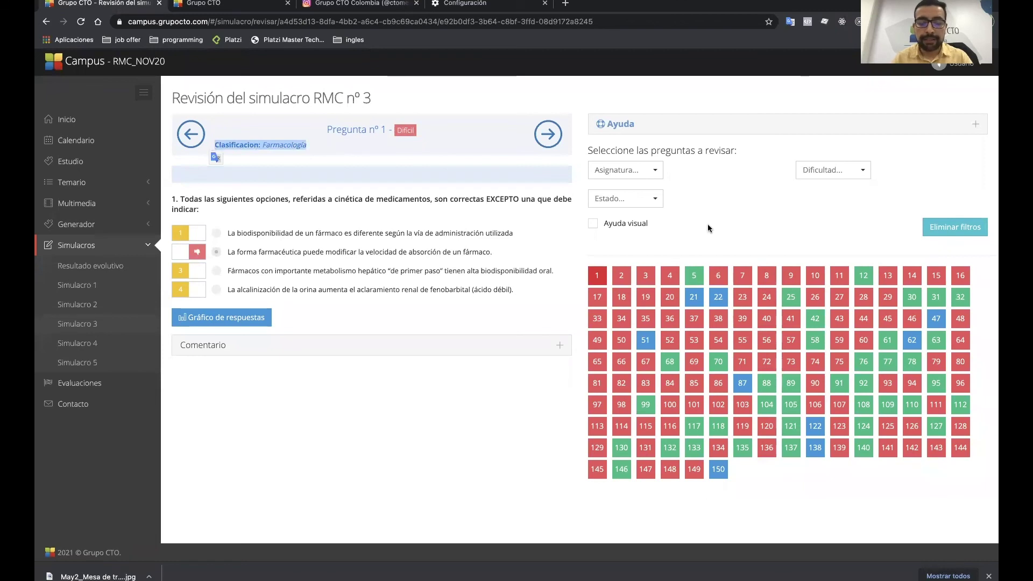
Filter the Simulacro 3 questions under review by the subject Neumología
{"action": "left_click", "coordinate": [663, 171]}
{"action": "scroll", "coordinate": [600, 271], "scroll_direction": "down", "scroll_amount": 1}
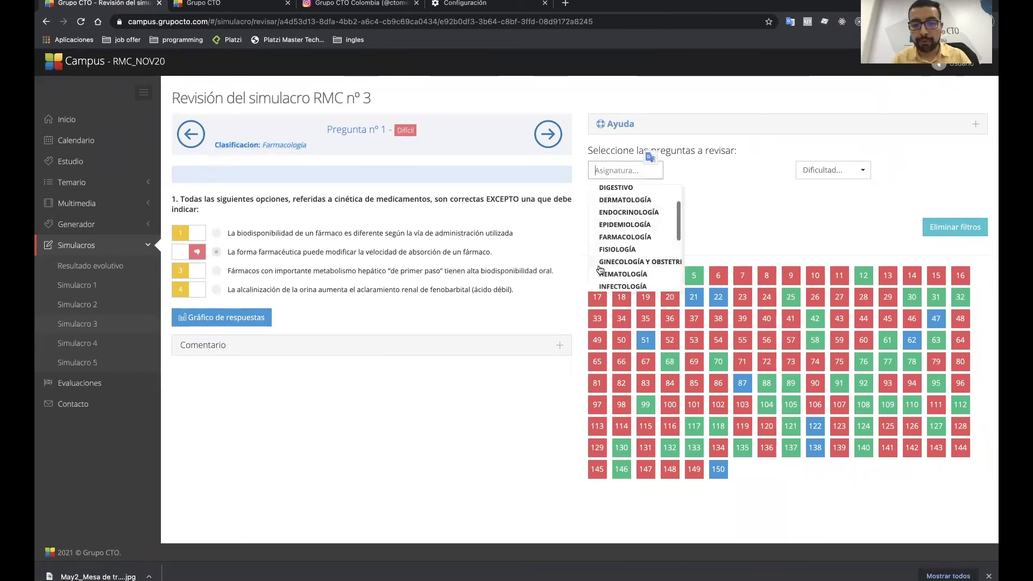
{"action": "scroll", "coordinate": [600, 269], "scroll_direction": "down", "scroll_amount": 3}
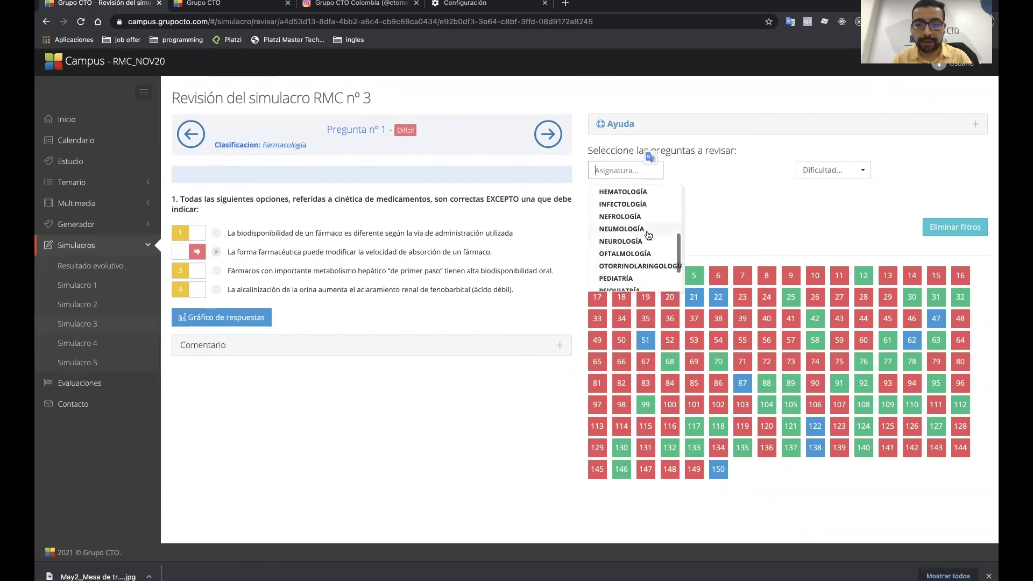
{"action": "left_click", "coordinate": [645, 230]}
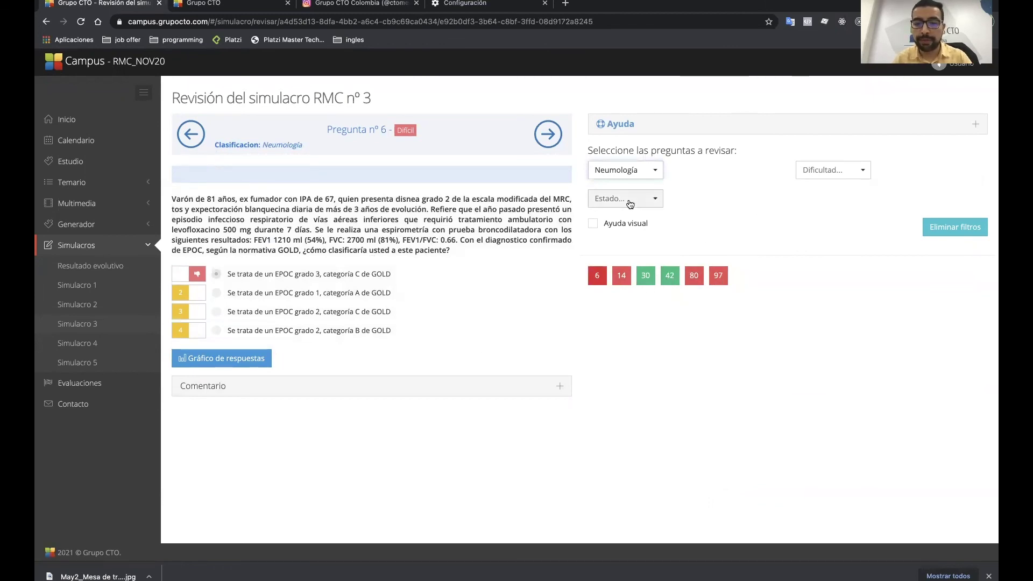
Filter the Neumología questions by status Acertadas and next by Falladas, and check the available difficulty options
{"action": "left_click", "coordinate": [655, 199]}
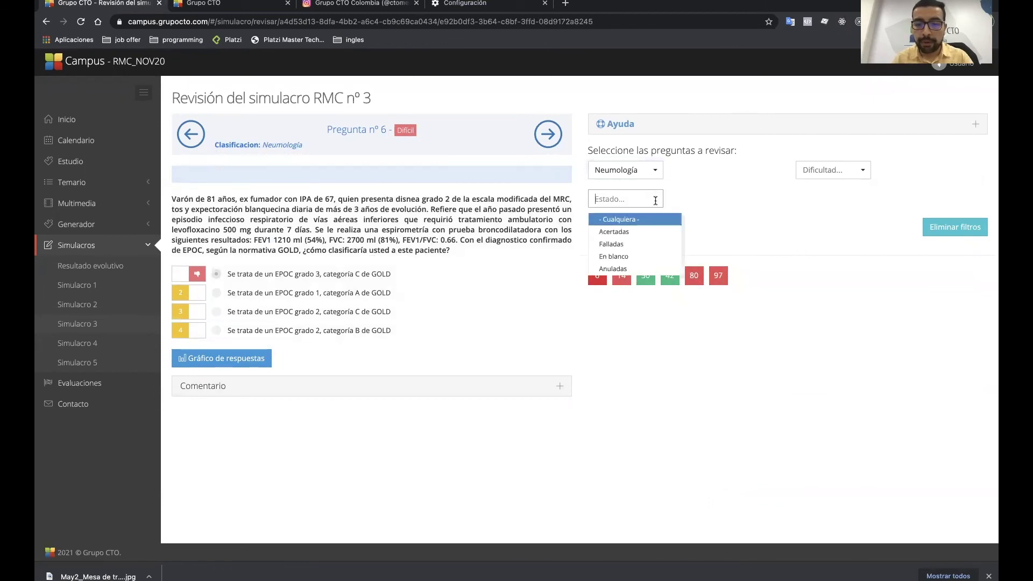
{"action": "left_click", "coordinate": [639, 232]}
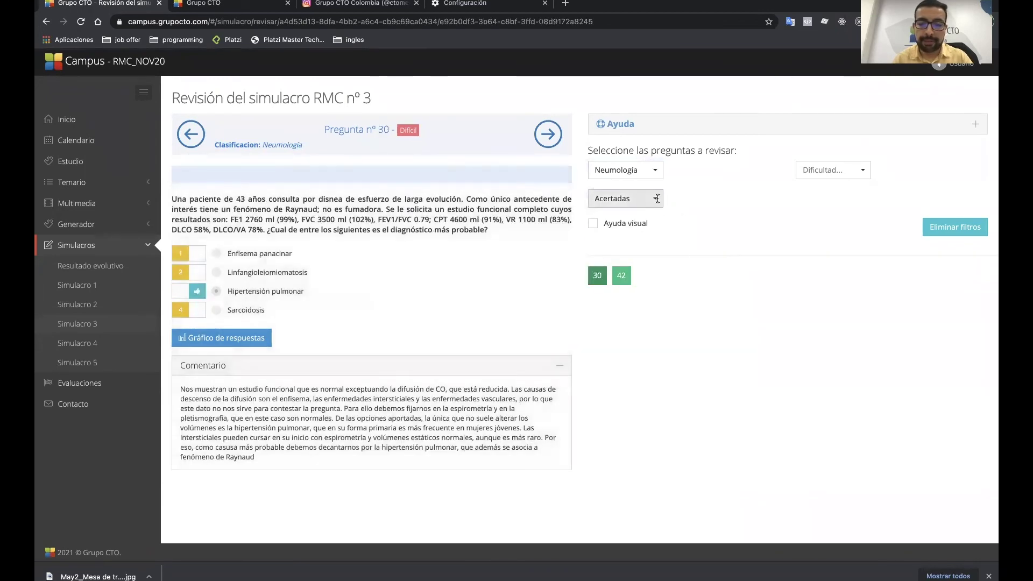
{"action": "left_click", "coordinate": [649, 202]}
{"action": "left_click", "coordinate": [634, 245]}
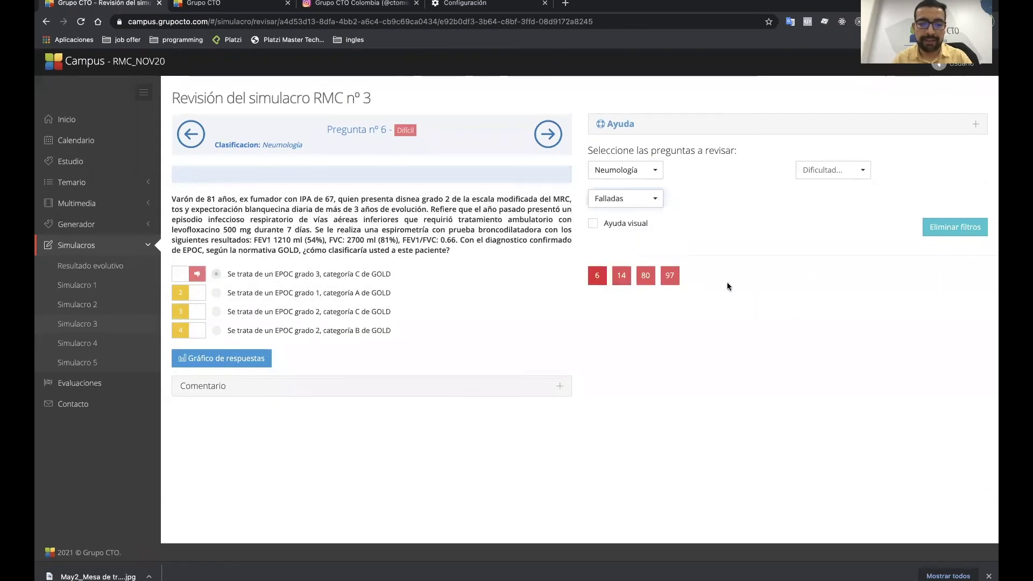
{"action": "left_click", "coordinate": [868, 170]}
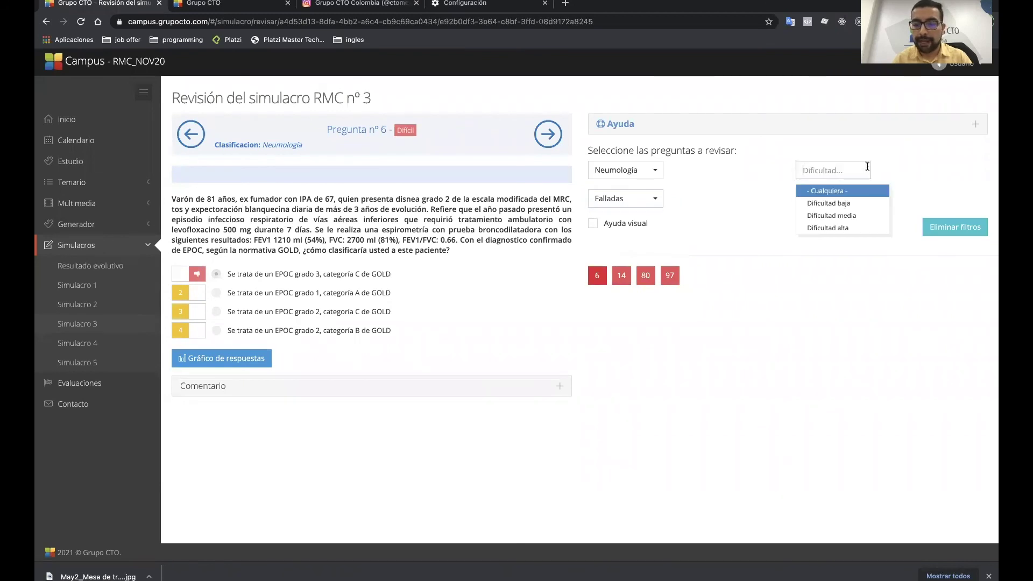
{"action": "left_click", "coordinate": [743, 218]}
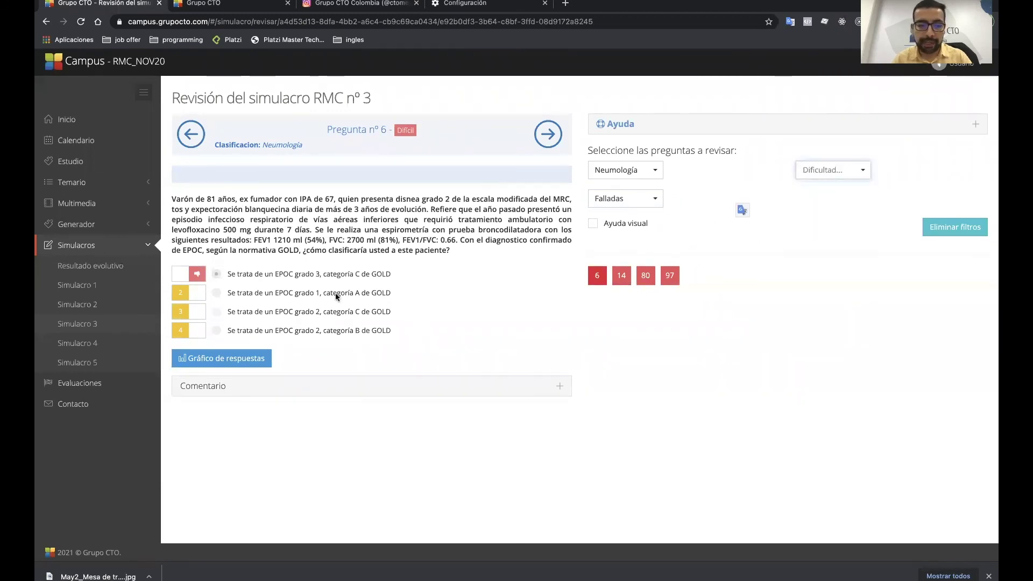
Expand the comment of question 6, reveal the correction of answer options 2, 3 and 4, and highlight the comment text
{"action": "left_click", "coordinate": [541, 397]}
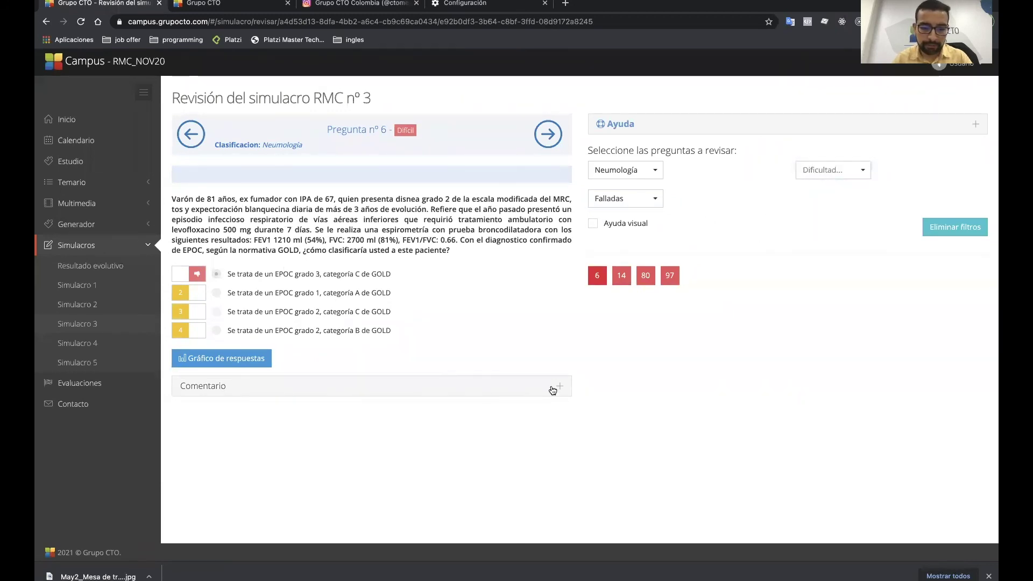
{"action": "left_click", "coordinate": [187, 297]}
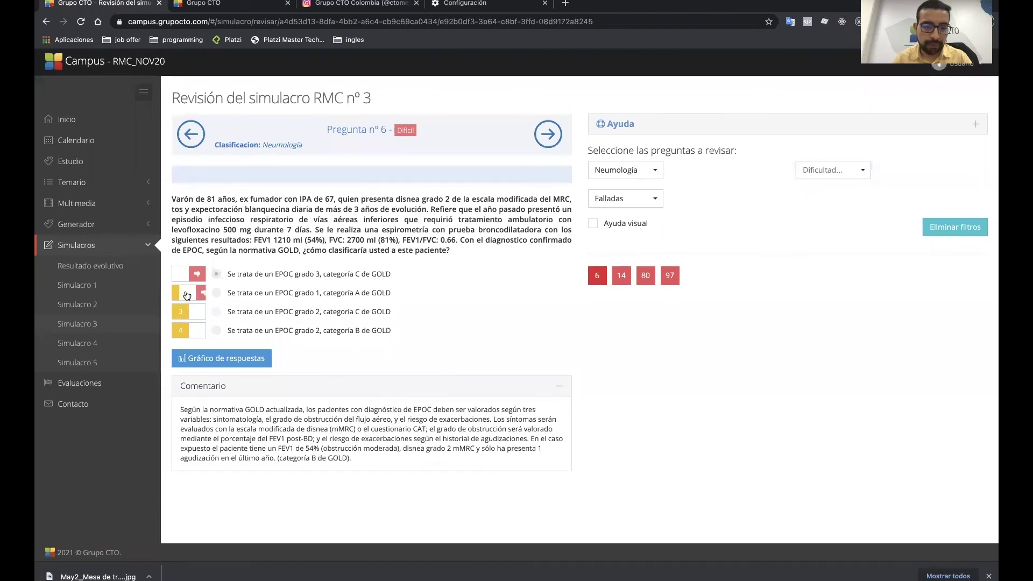
{"action": "left_click", "coordinate": [188, 312]}
{"action": "left_click", "coordinate": [192, 329]}
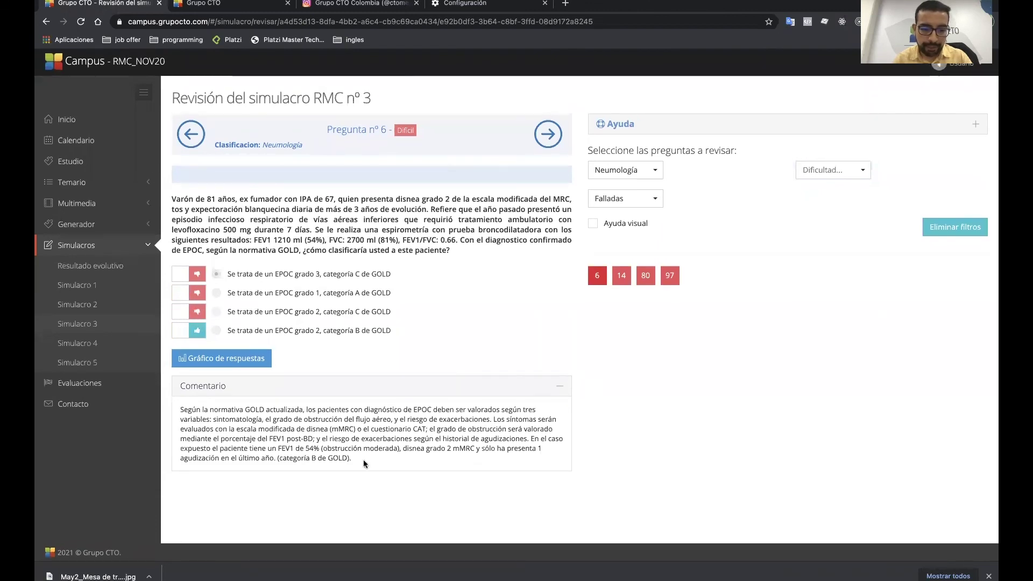
{"action": "left_click_drag", "start_coordinate": [352, 458], "coordinate": [181, 409]}
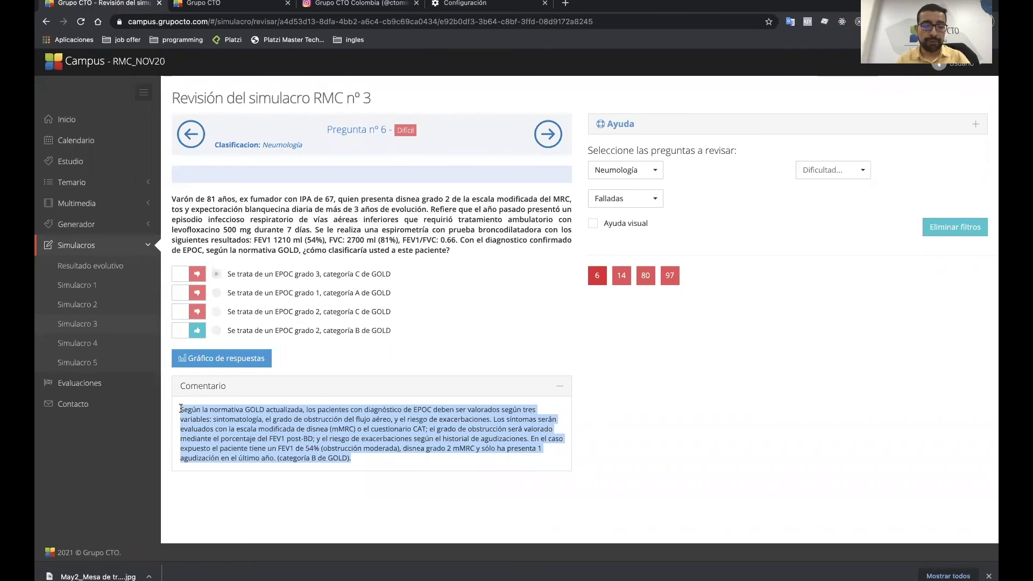
View the Resultado evolutivo page, the Simulacro 3 results and the Simulacro 4 start page in turn
{"action": "left_click", "coordinate": [118, 268]}
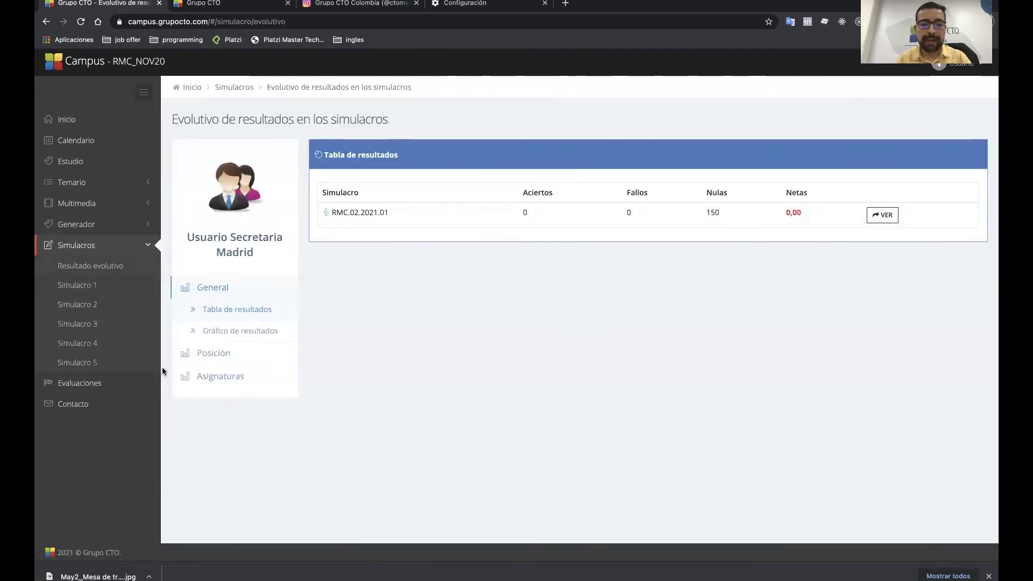
{"action": "left_click", "coordinate": [98, 326]}
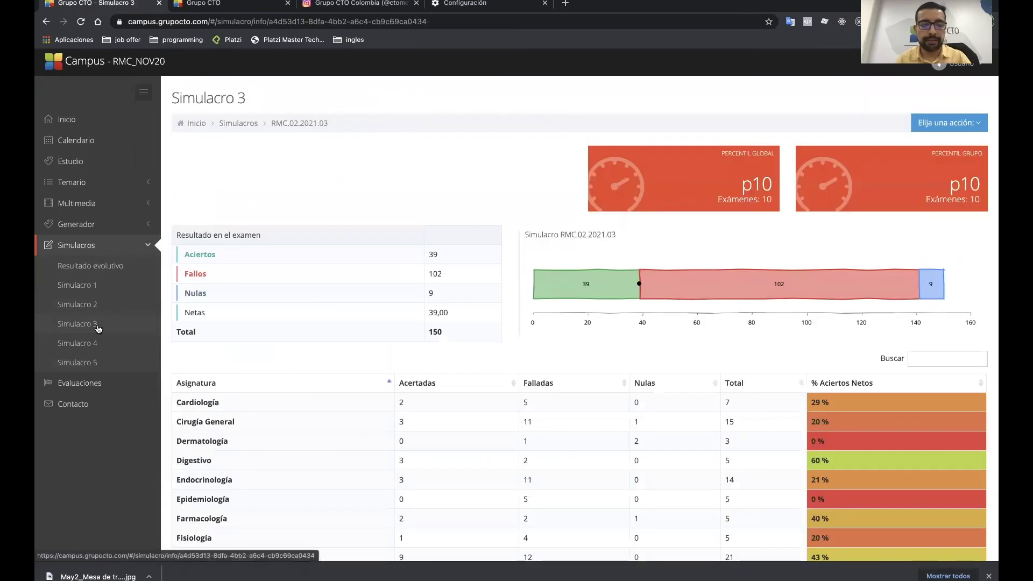
{"action": "left_click", "coordinate": [98, 346]}
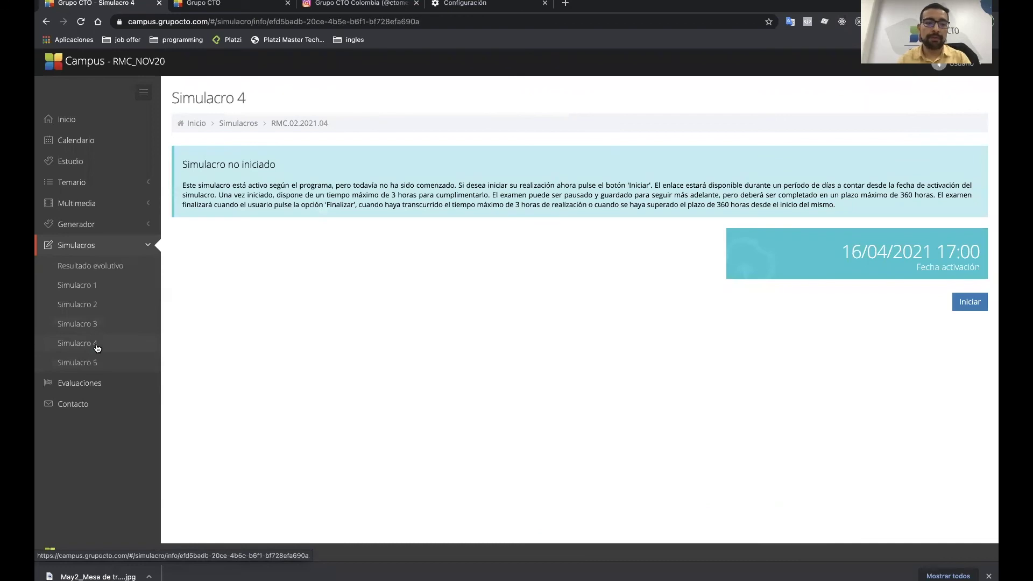
Enter the Simulacro 1 exam, answer question 8 with the first option and question 9 with the second, and expand questions 101 - 150
{"action": "left_click", "coordinate": [97, 288]}
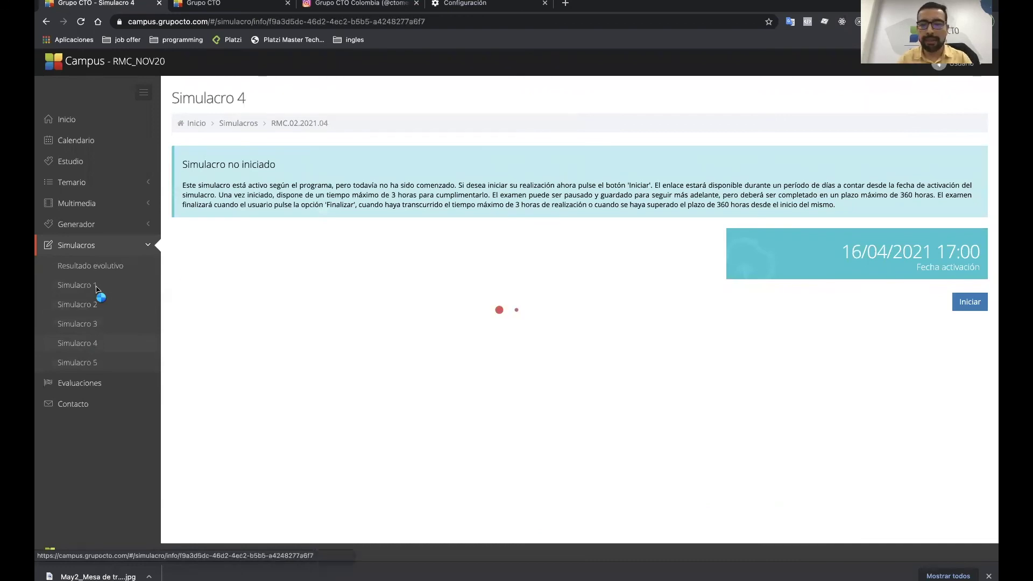
{"action": "left_click", "coordinate": [961, 292]}
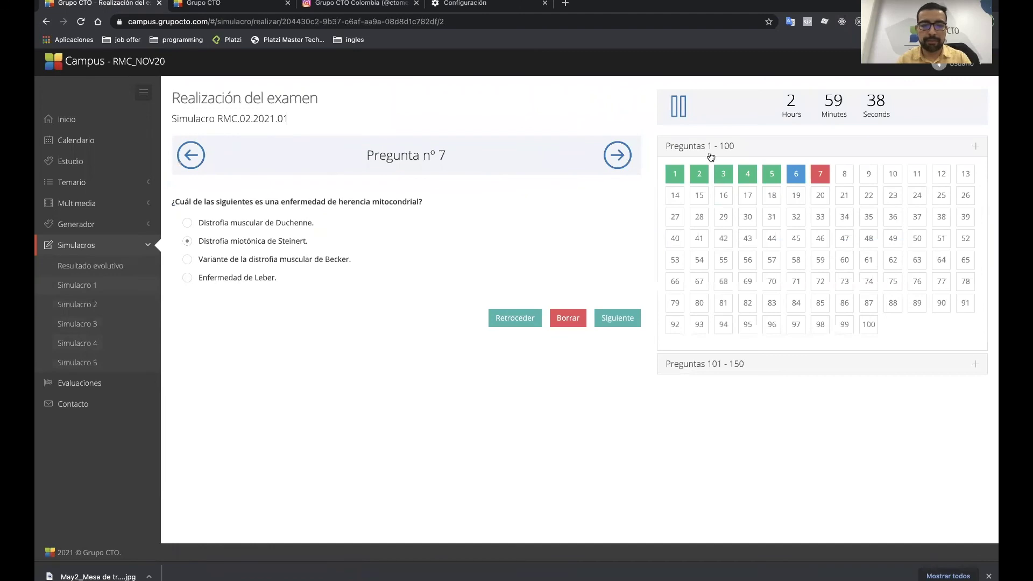
{"action": "left_click", "coordinate": [616, 155]}
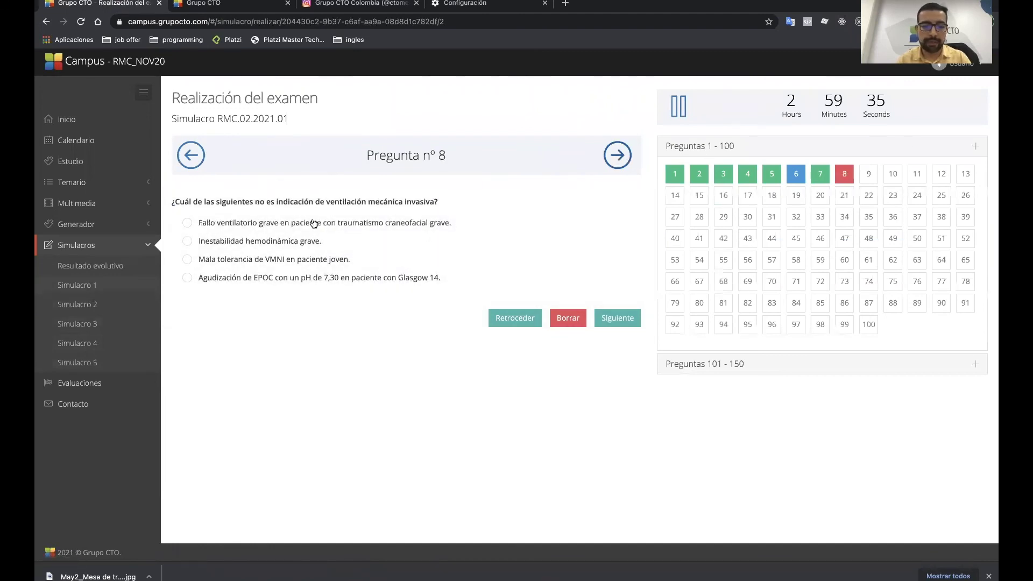
{"action": "left_click", "coordinate": [365, 222]}
{"action": "left_click", "coordinate": [614, 155]}
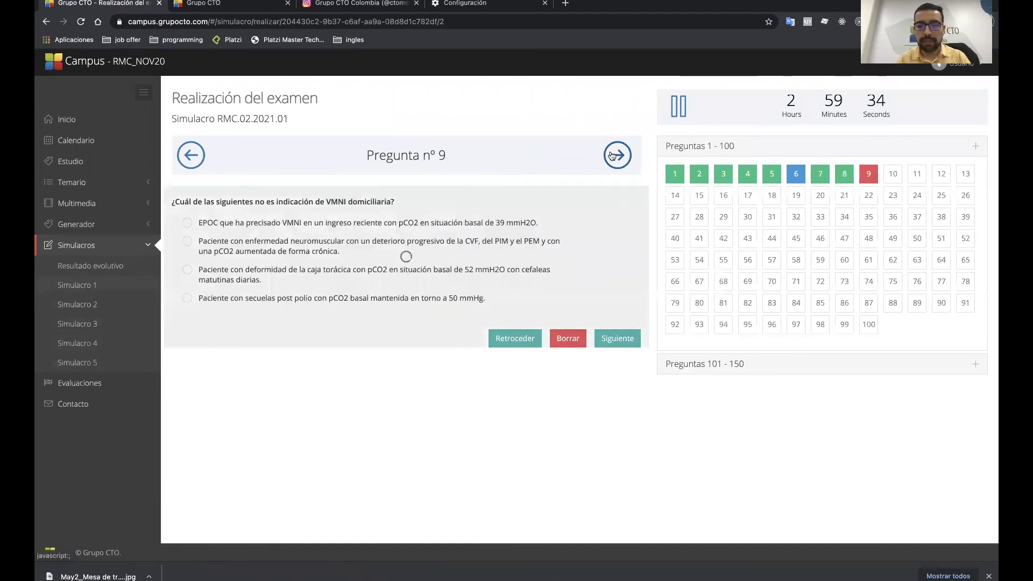
{"action": "left_click", "coordinate": [322, 249]}
{"action": "left_click", "coordinate": [616, 155]}
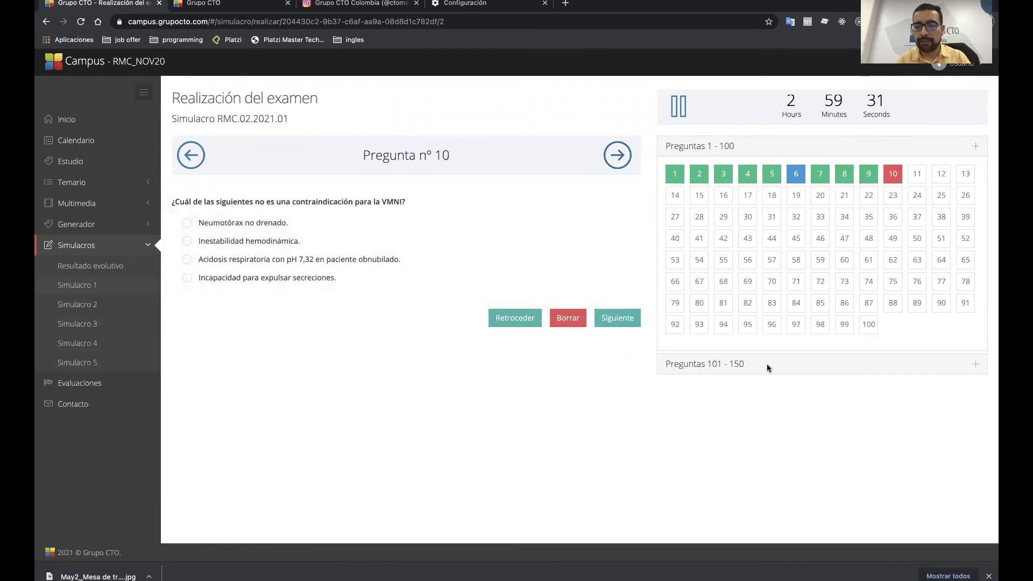
{"action": "left_click", "coordinate": [768, 363]}
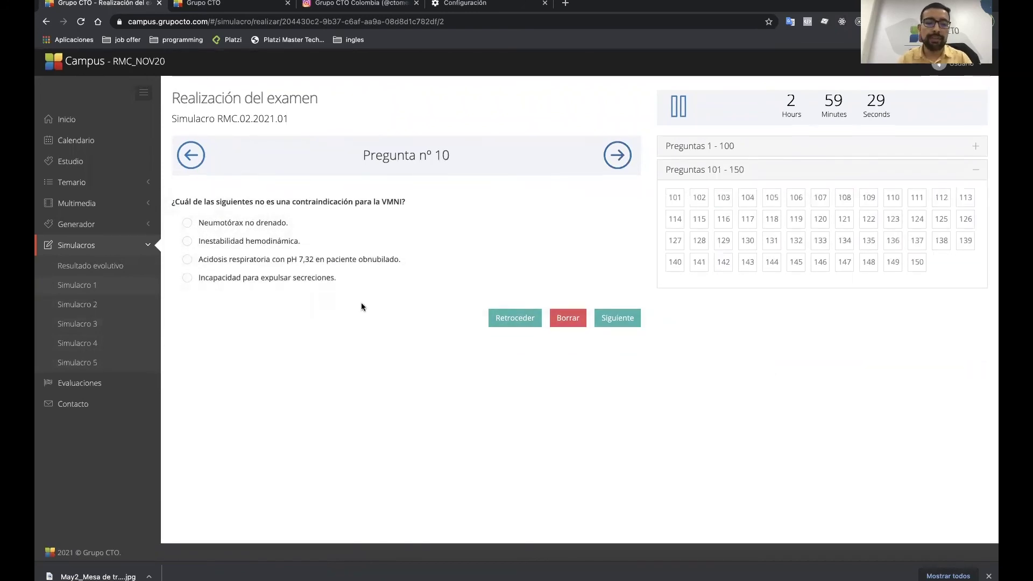
Return to the Simulacro 3 results and look through the results table by subject
{"action": "left_click", "coordinate": [93, 320]}
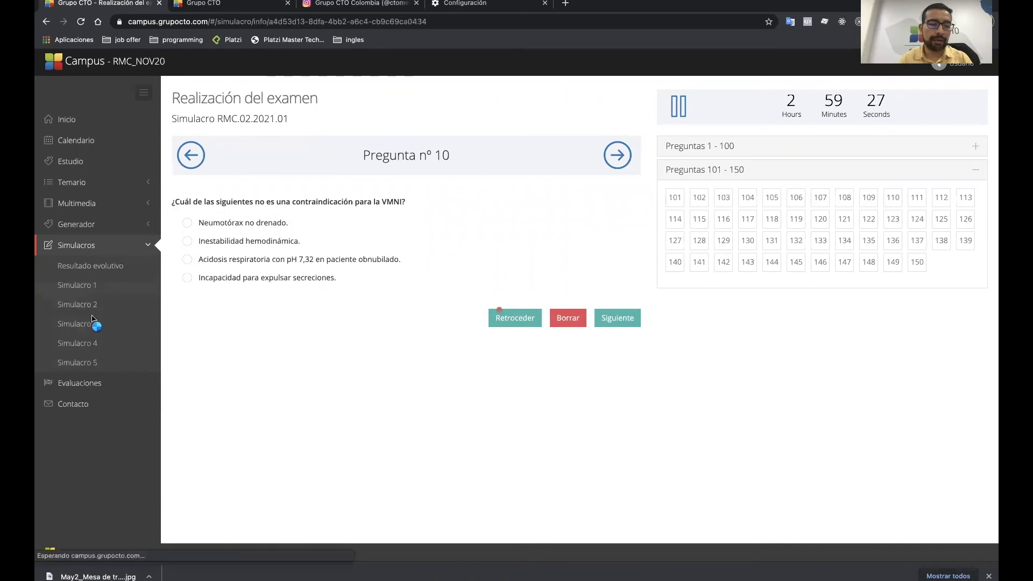
{"action": "scroll", "coordinate": [506, 393], "scroll_direction": "down", "scroll_amount": 1}
{"action": "scroll", "coordinate": [505, 392], "scroll_direction": "up", "scroll_amount": 2}
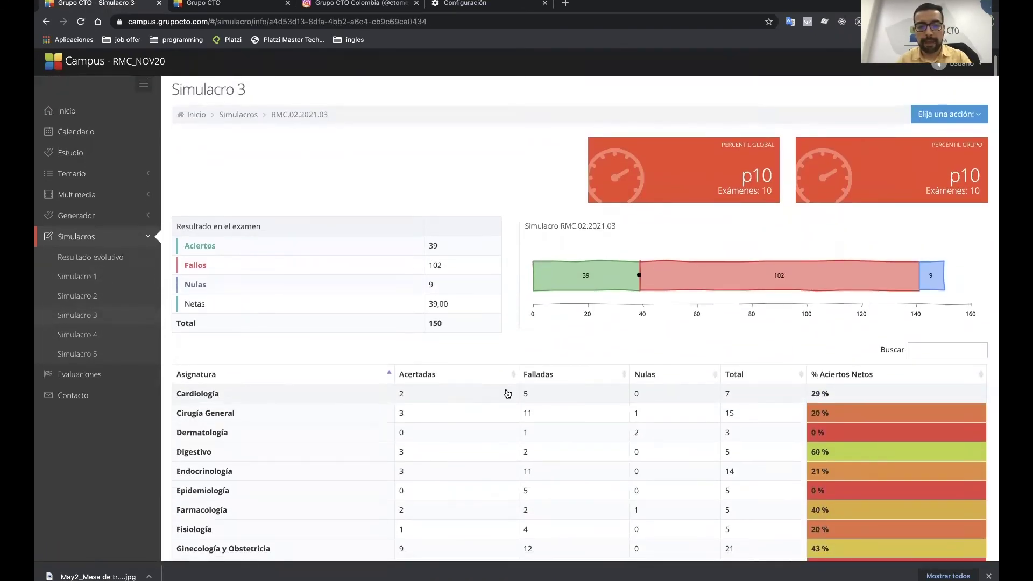
{"action": "scroll", "coordinate": [505, 392], "scroll_direction": "down", "scroll_amount": 6}
{"action": "scroll", "coordinate": [505, 392], "scroll_direction": "up", "scroll_amount": 7}
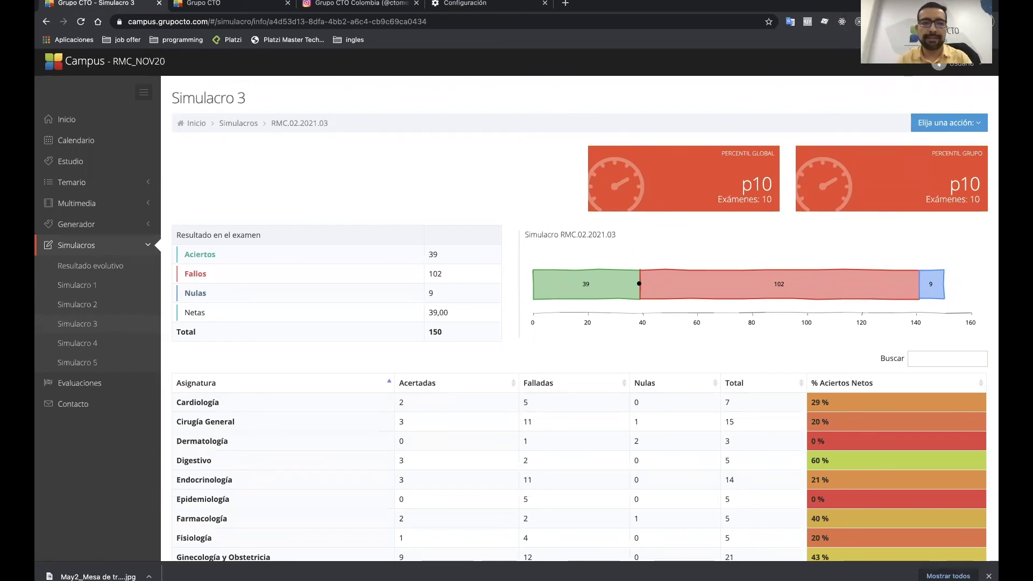
Switch to the open study calendar and examine the February and March 2021 subjects and simulacro dates
{"action": "left_click", "coordinate": [215, 4]}
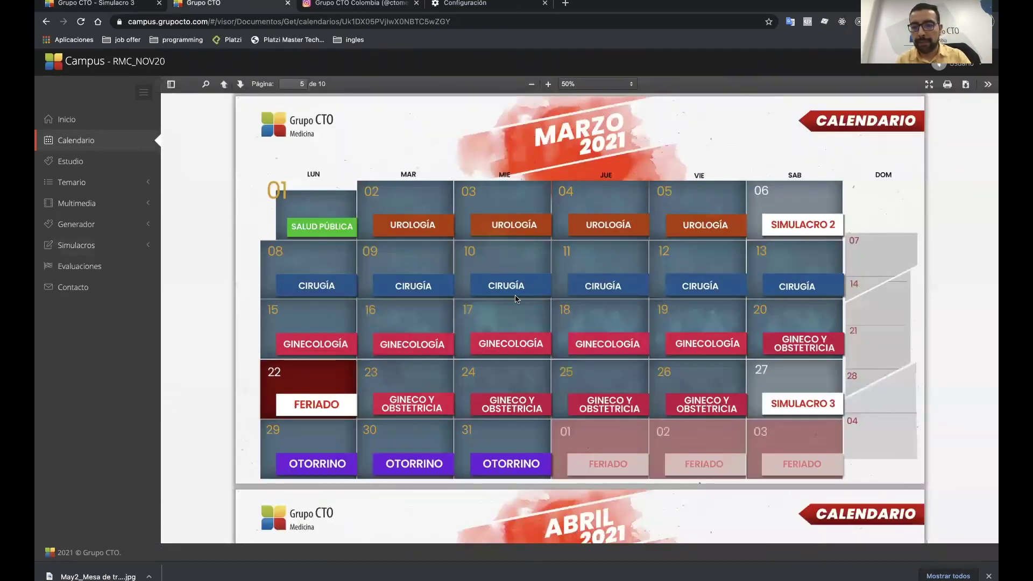
{"action": "scroll", "coordinate": [775, 167], "scroll_direction": "up", "scroll_amount": 3}
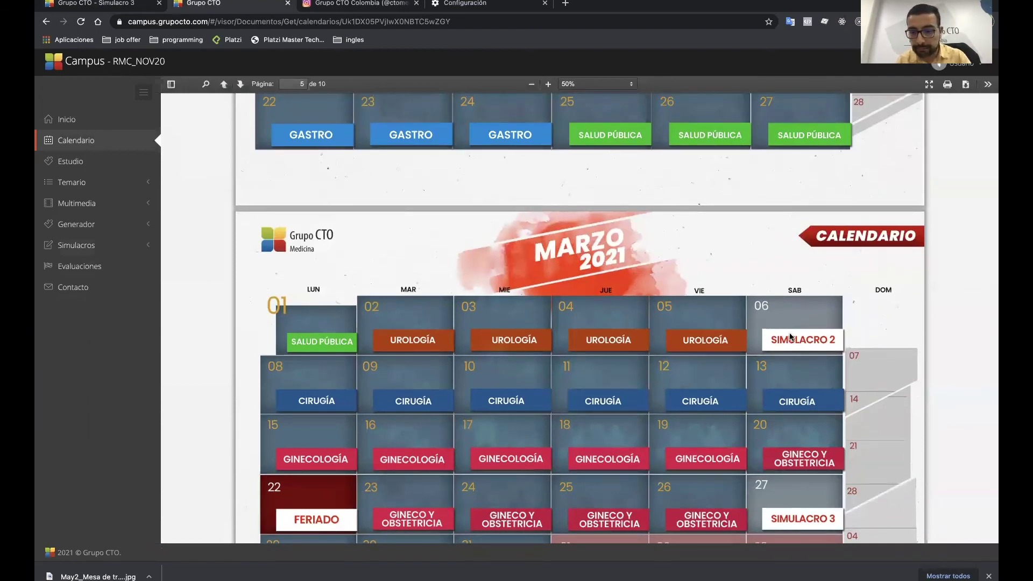
{"action": "scroll", "coordinate": [790, 332], "scroll_direction": "up", "scroll_amount": 2}
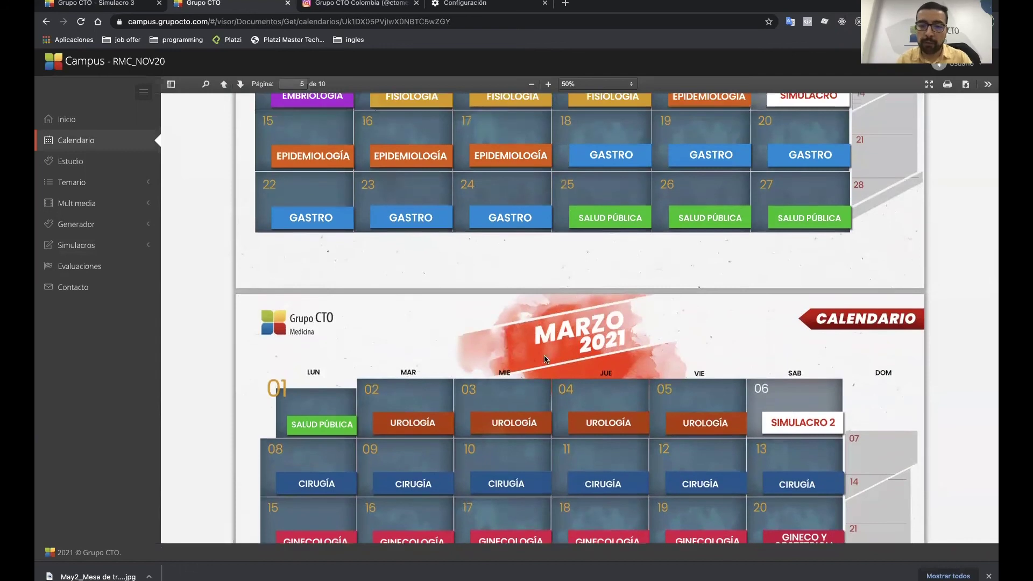
{"action": "scroll", "coordinate": [511, 221], "scroll_direction": "up", "scroll_amount": 1}
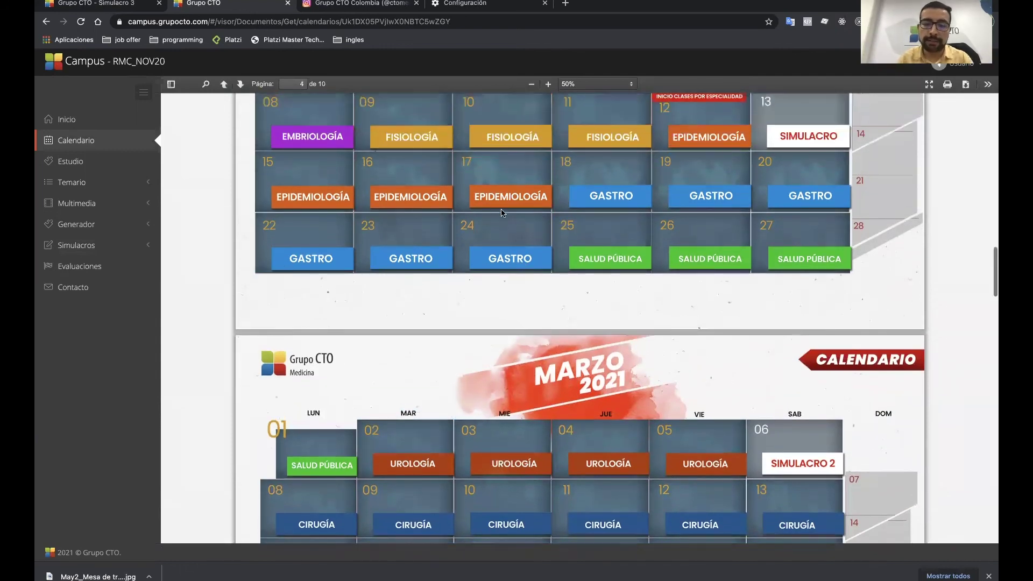
{"action": "scroll", "coordinate": [480, 191], "scroll_direction": "up", "scroll_amount": 1}
{"action": "scroll", "coordinate": [481, 195], "scroll_direction": "down", "scroll_amount": 1}
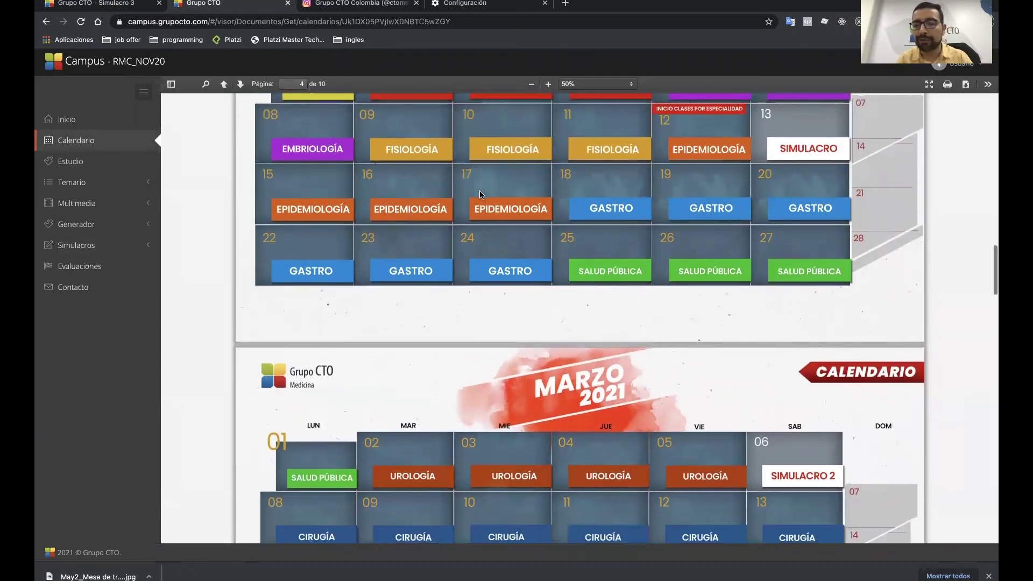
{"action": "scroll", "coordinate": [480, 194], "scroll_direction": "down", "scroll_amount": 2}
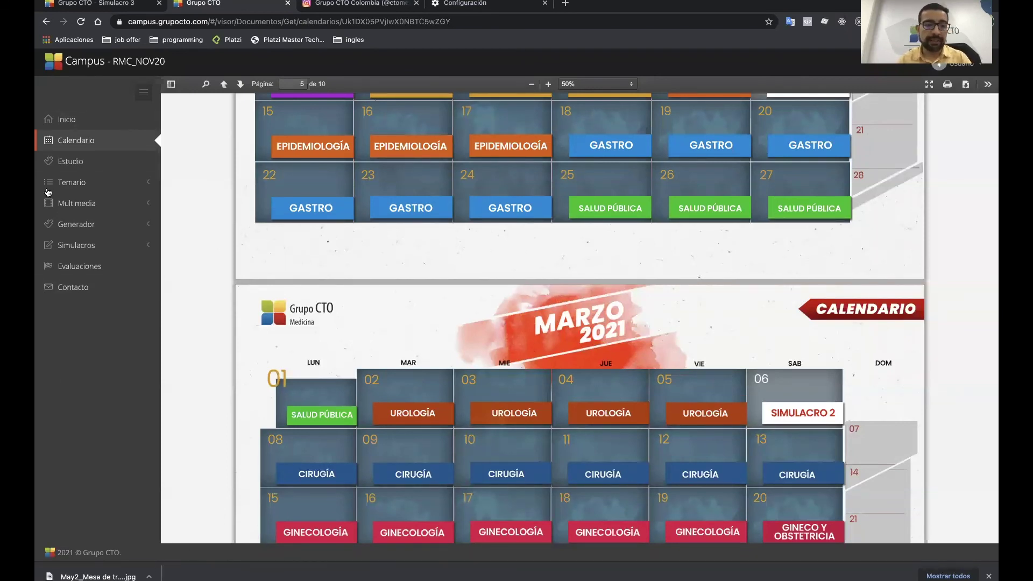
Open the contact form, choose Preguntas a mi tutor as the query type and go to the subject field
{"action": "left_click", "coordinate": [86, 289]}
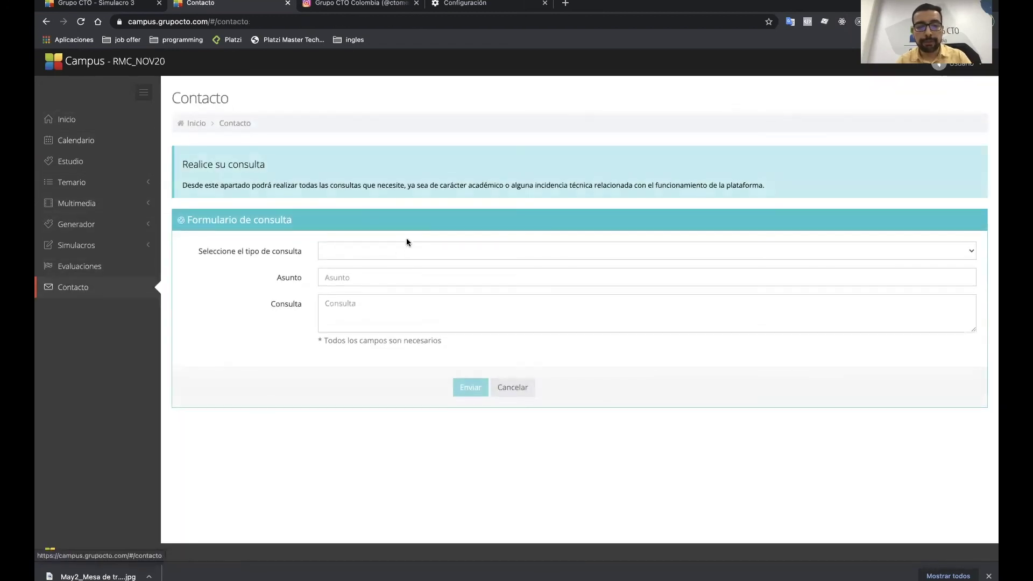
{"action": "left_click", "coordinate": [397, 250]}
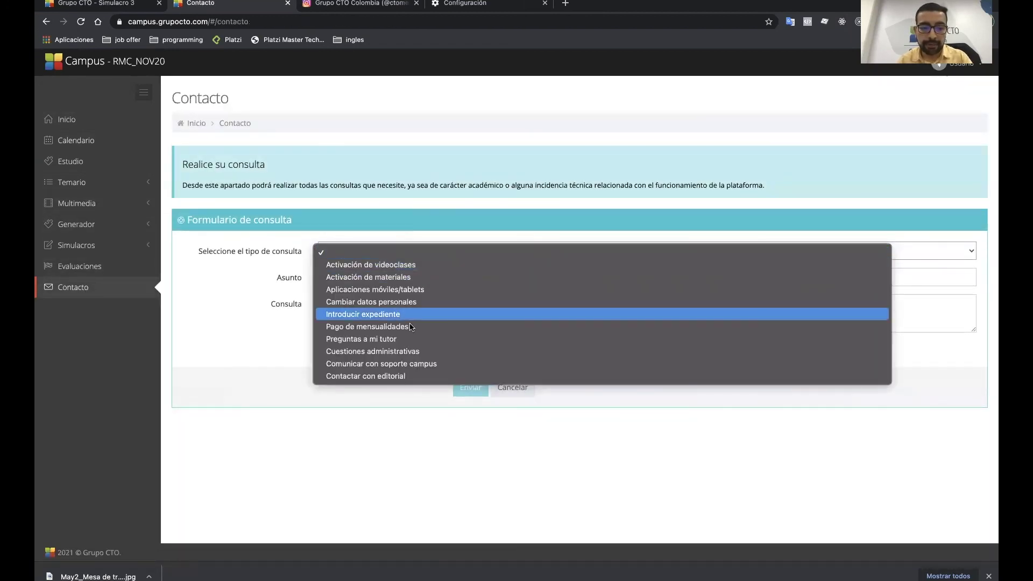
{"action": "left_click", "coordinate": [377, 339]}
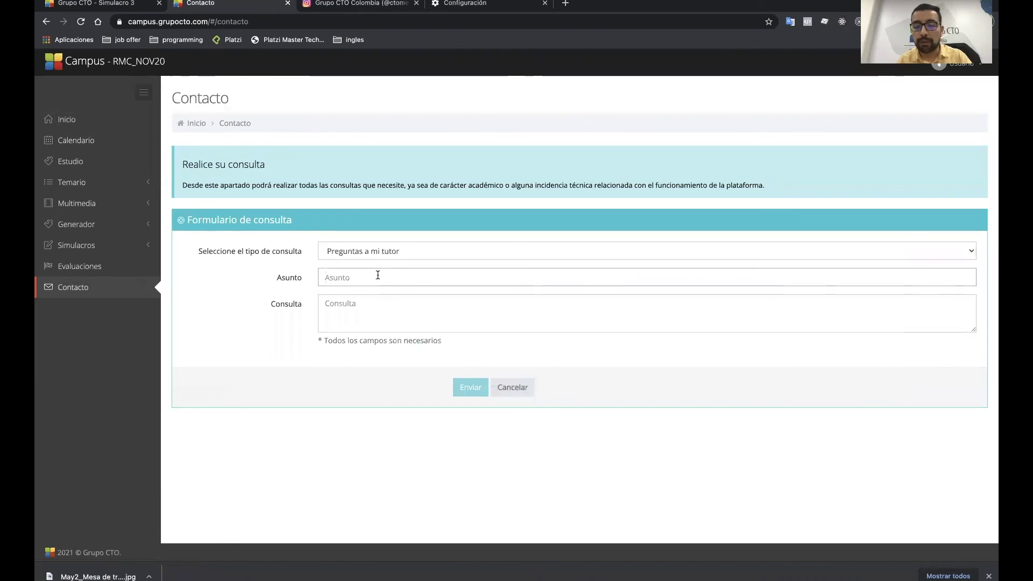
{"action": "left_click", "coordinate": [378, 275]}
{"action": "type", "text": "s"}
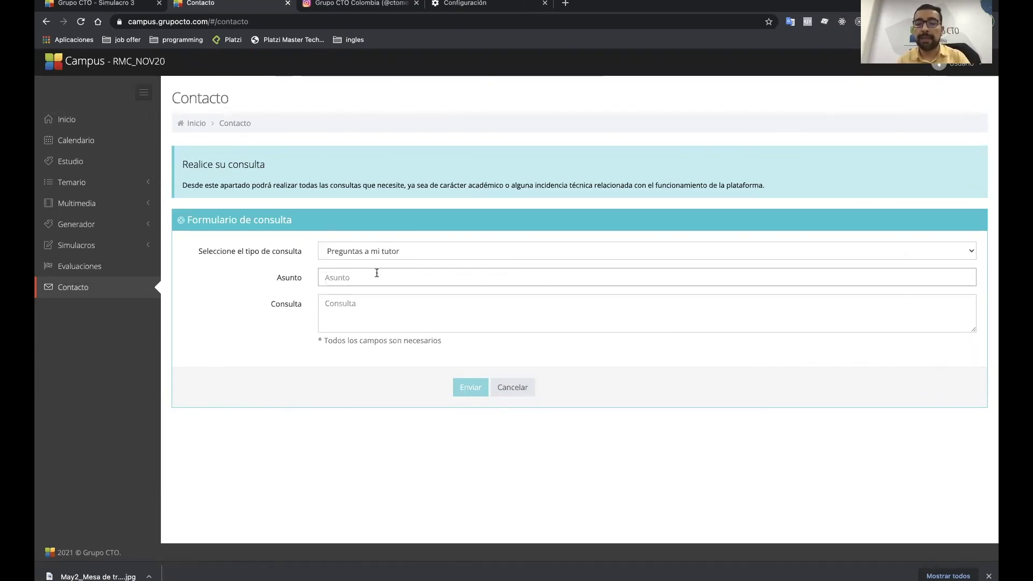
Revisit the home and calendar pages and open the study agenda for 15 de mayo de 2021
{"action": "left_click", "coordinate": [85, 119]}
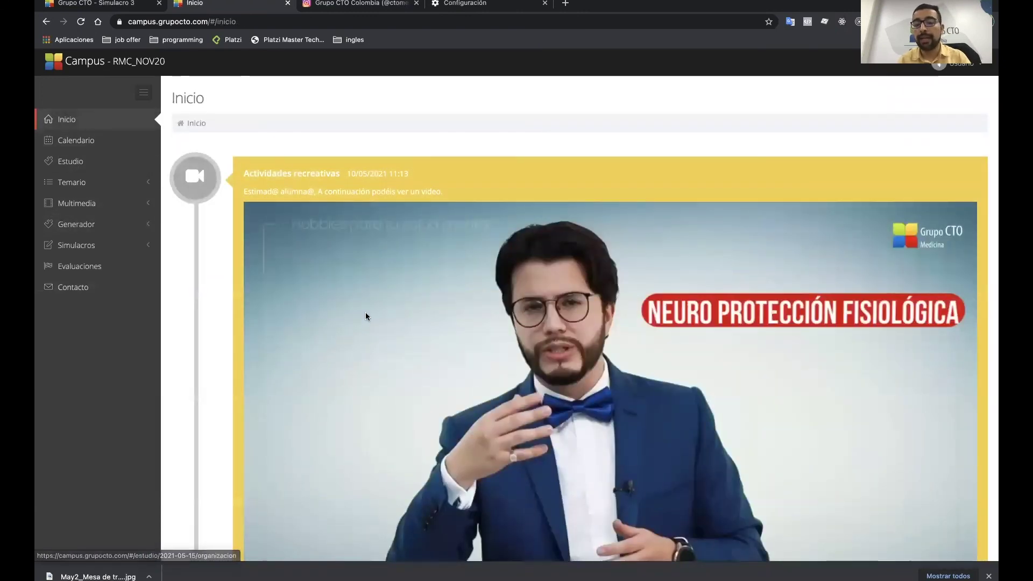
{"action": "left_click", "coordinate": [97, 141]}
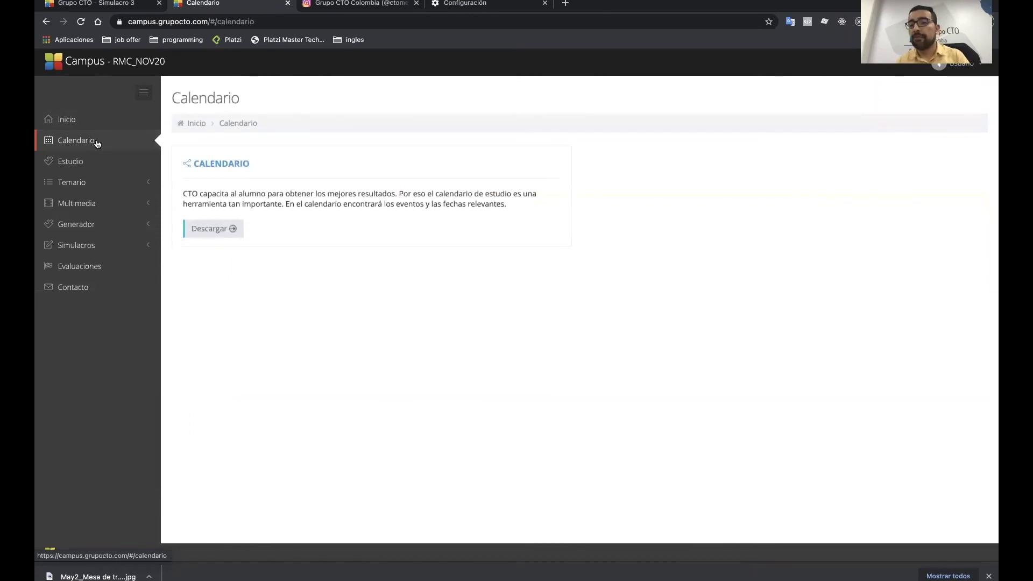
{"action": "left_click", "coordinate": [92, 161]}
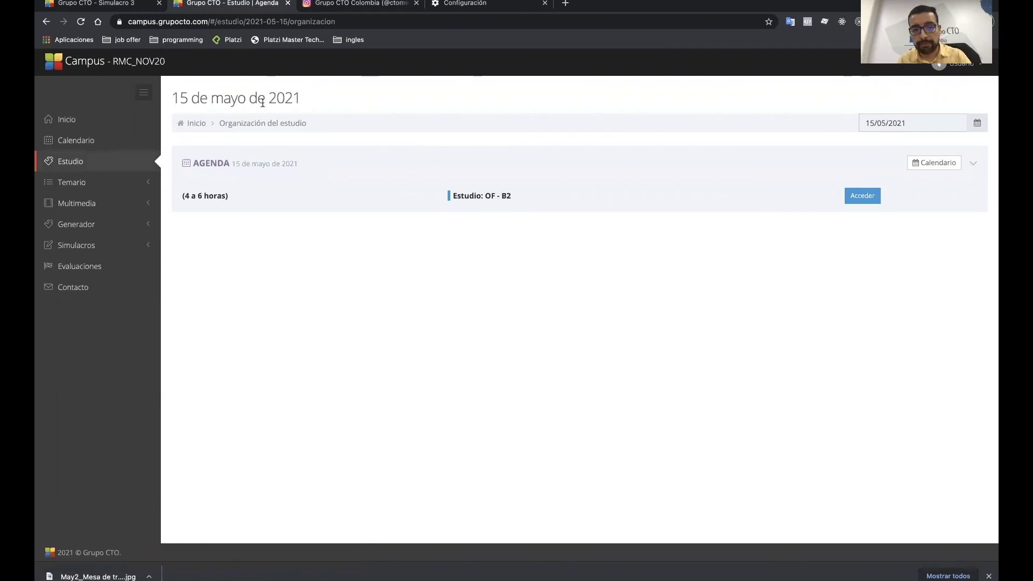
{"action": "left_click_drag", "start_coordinate": [248, 103], "coordinate": [255, 102]}
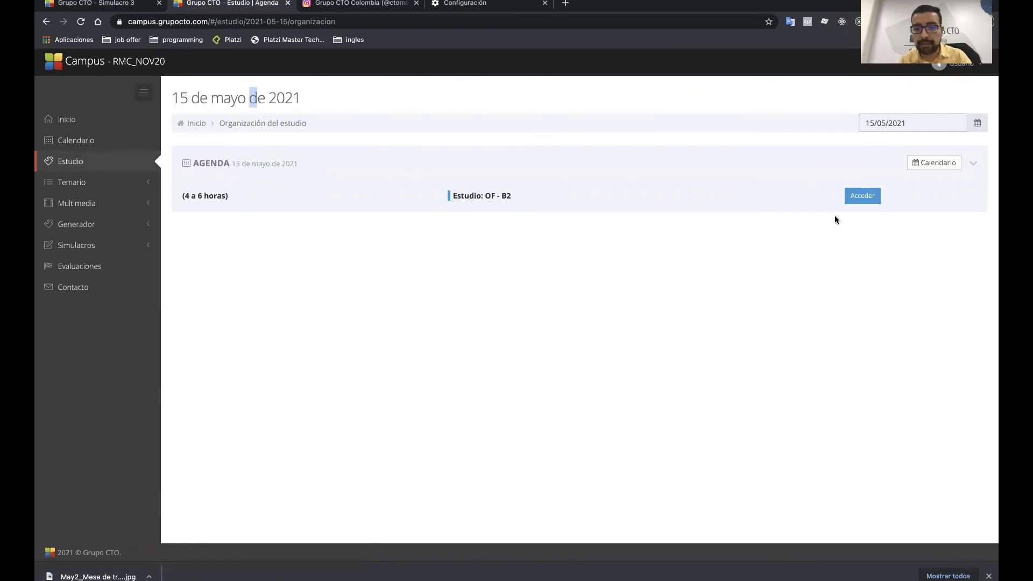
Open the study block OF - B2, look through its Oftalmología study plan, and return to the home page
{"action": "left_click", "coordinate": [857, 201]}
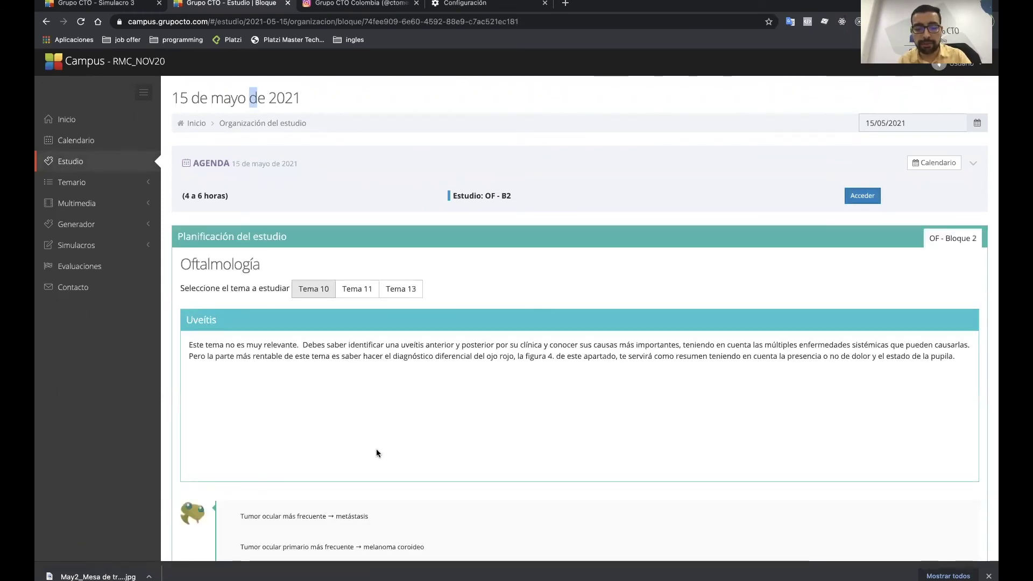
{"action": "scroll", "coordinate": [387, 530], "scroll_direction": "down", "scroll_amount": 3}
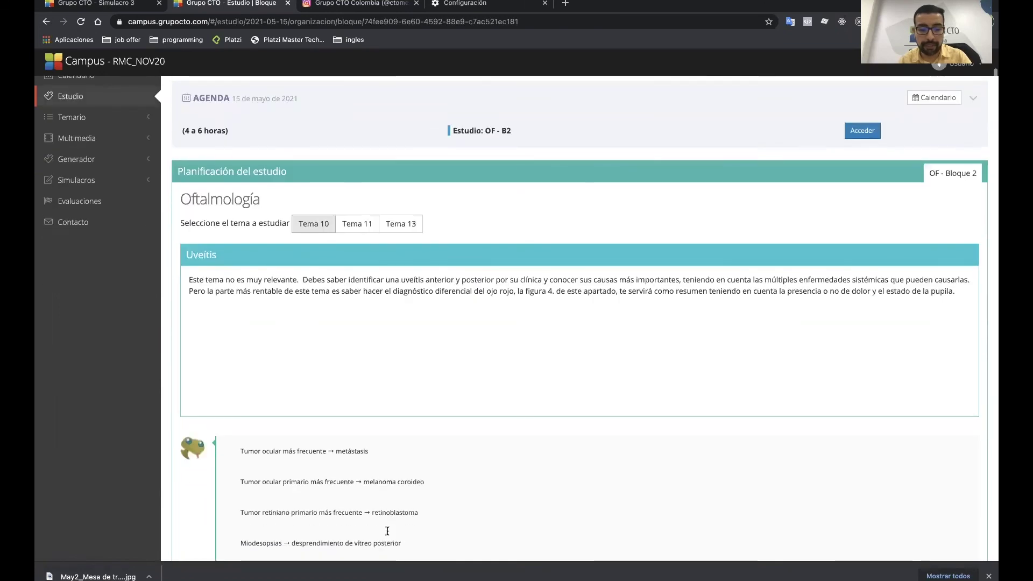
{"action": "scroll", "coordinate": [388, 531], "scroll_direction": "down", "scroll_amount": 10}
{"action": "scroll", "coordinate": [388, 532], "scroll_direction": "up", "scroll_amount": 20}
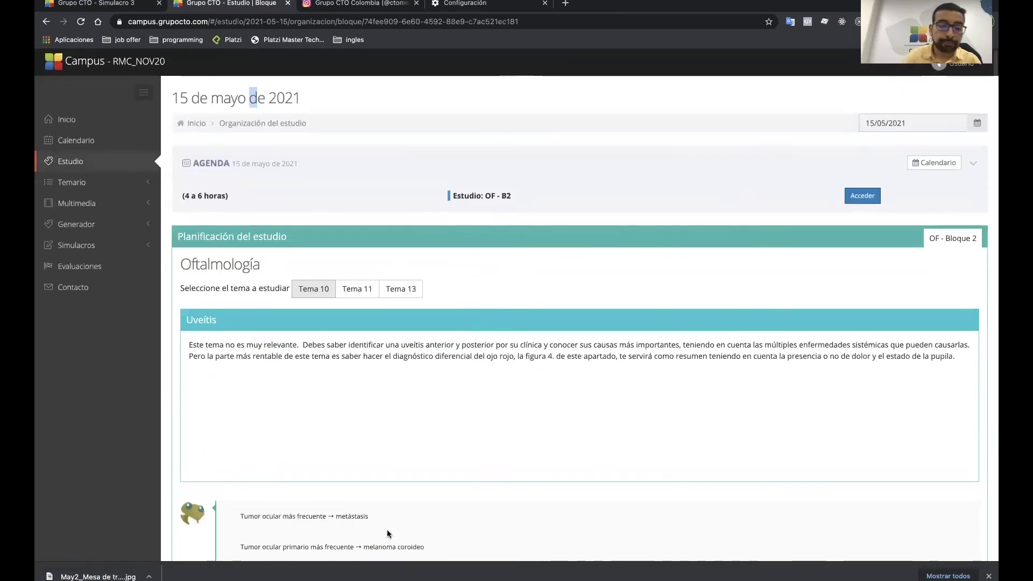
{"action": "left_click", "coordinate": [92, 126]}
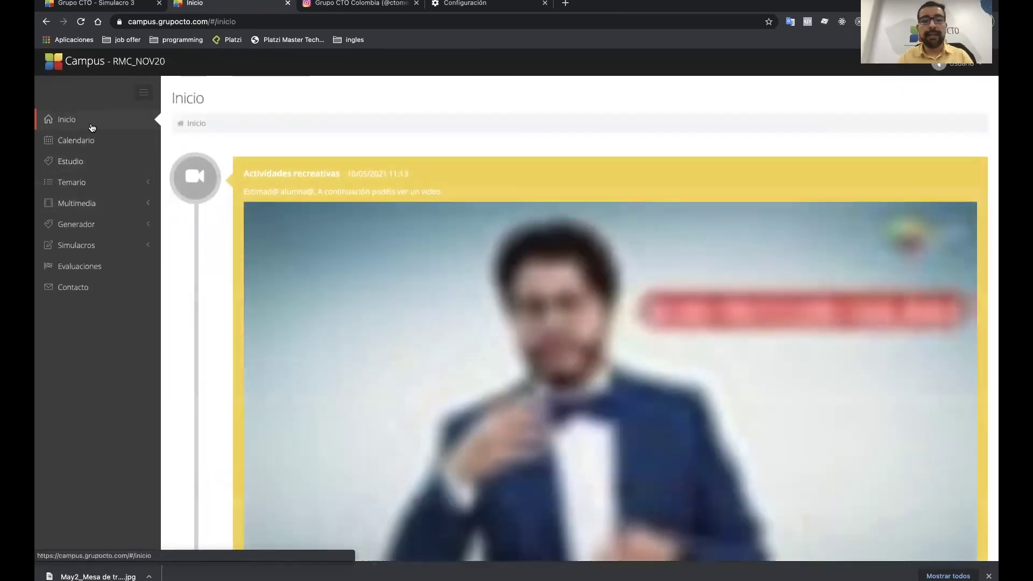